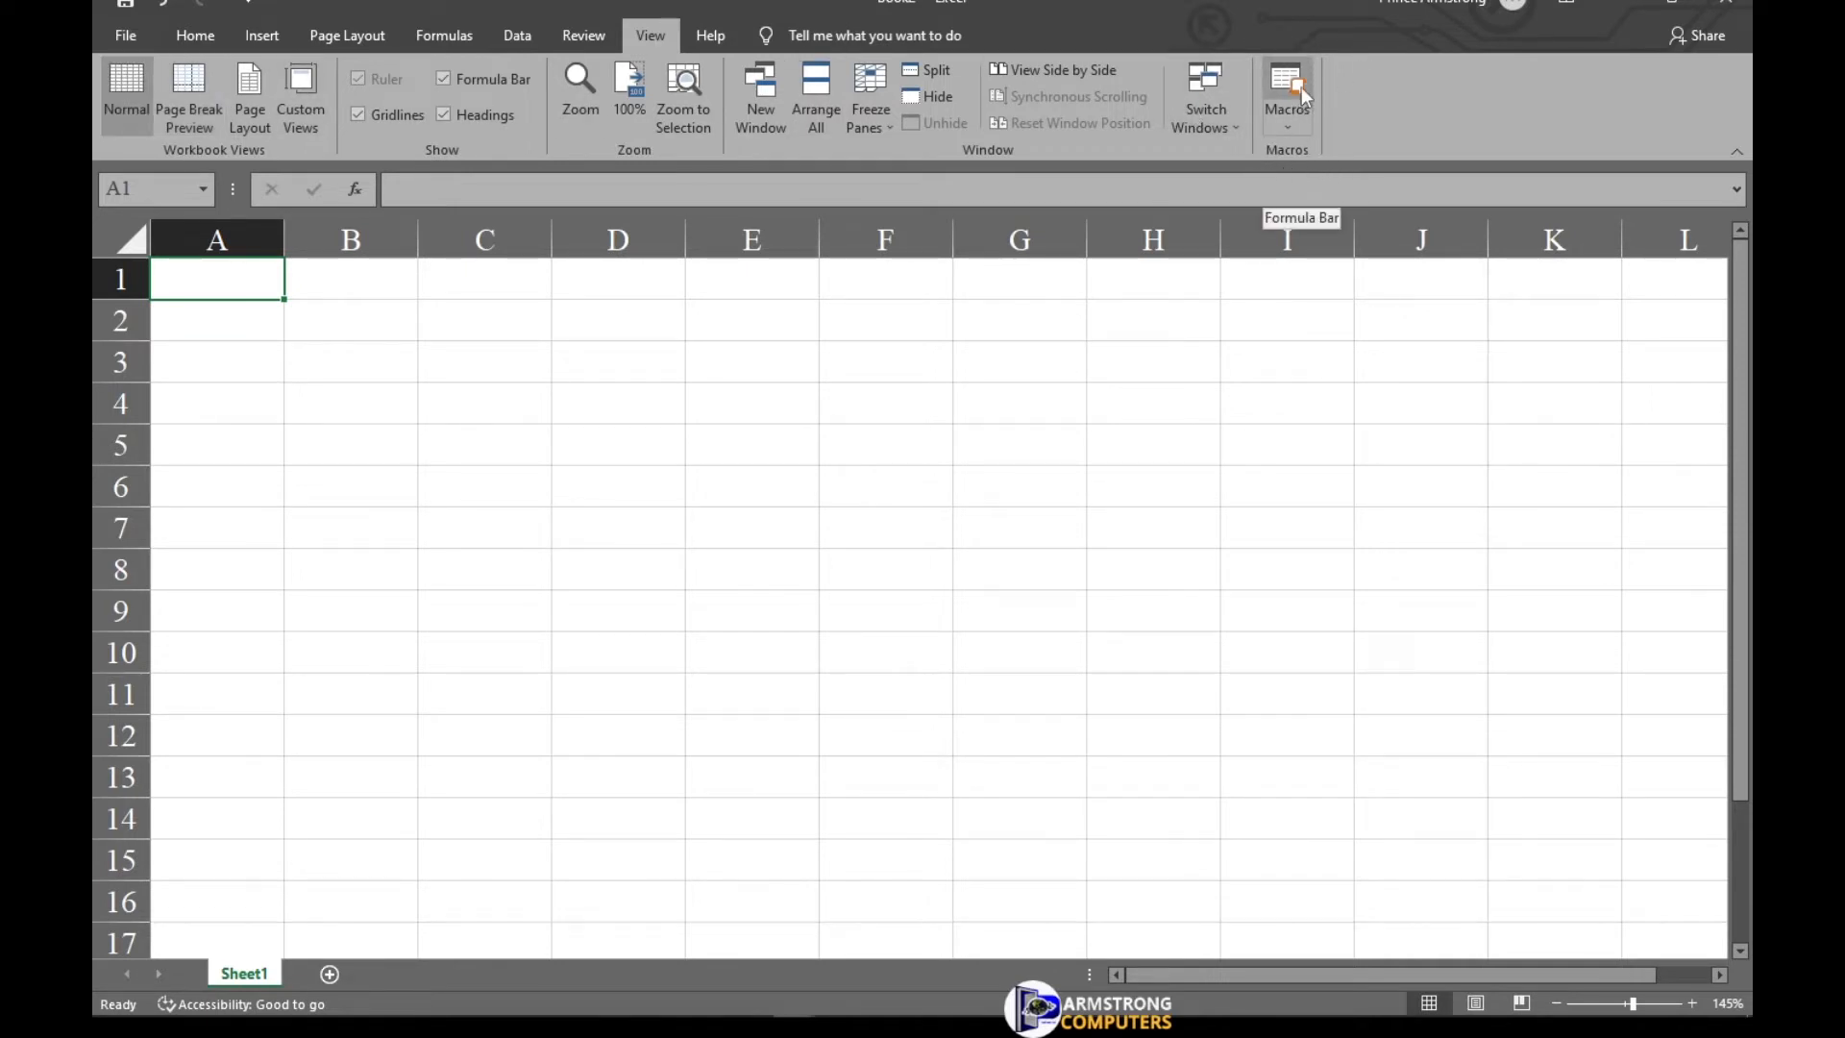
# Start recording a new macro and try naming it PRINCE COS-T.
pyautogui.click(1292, 123)
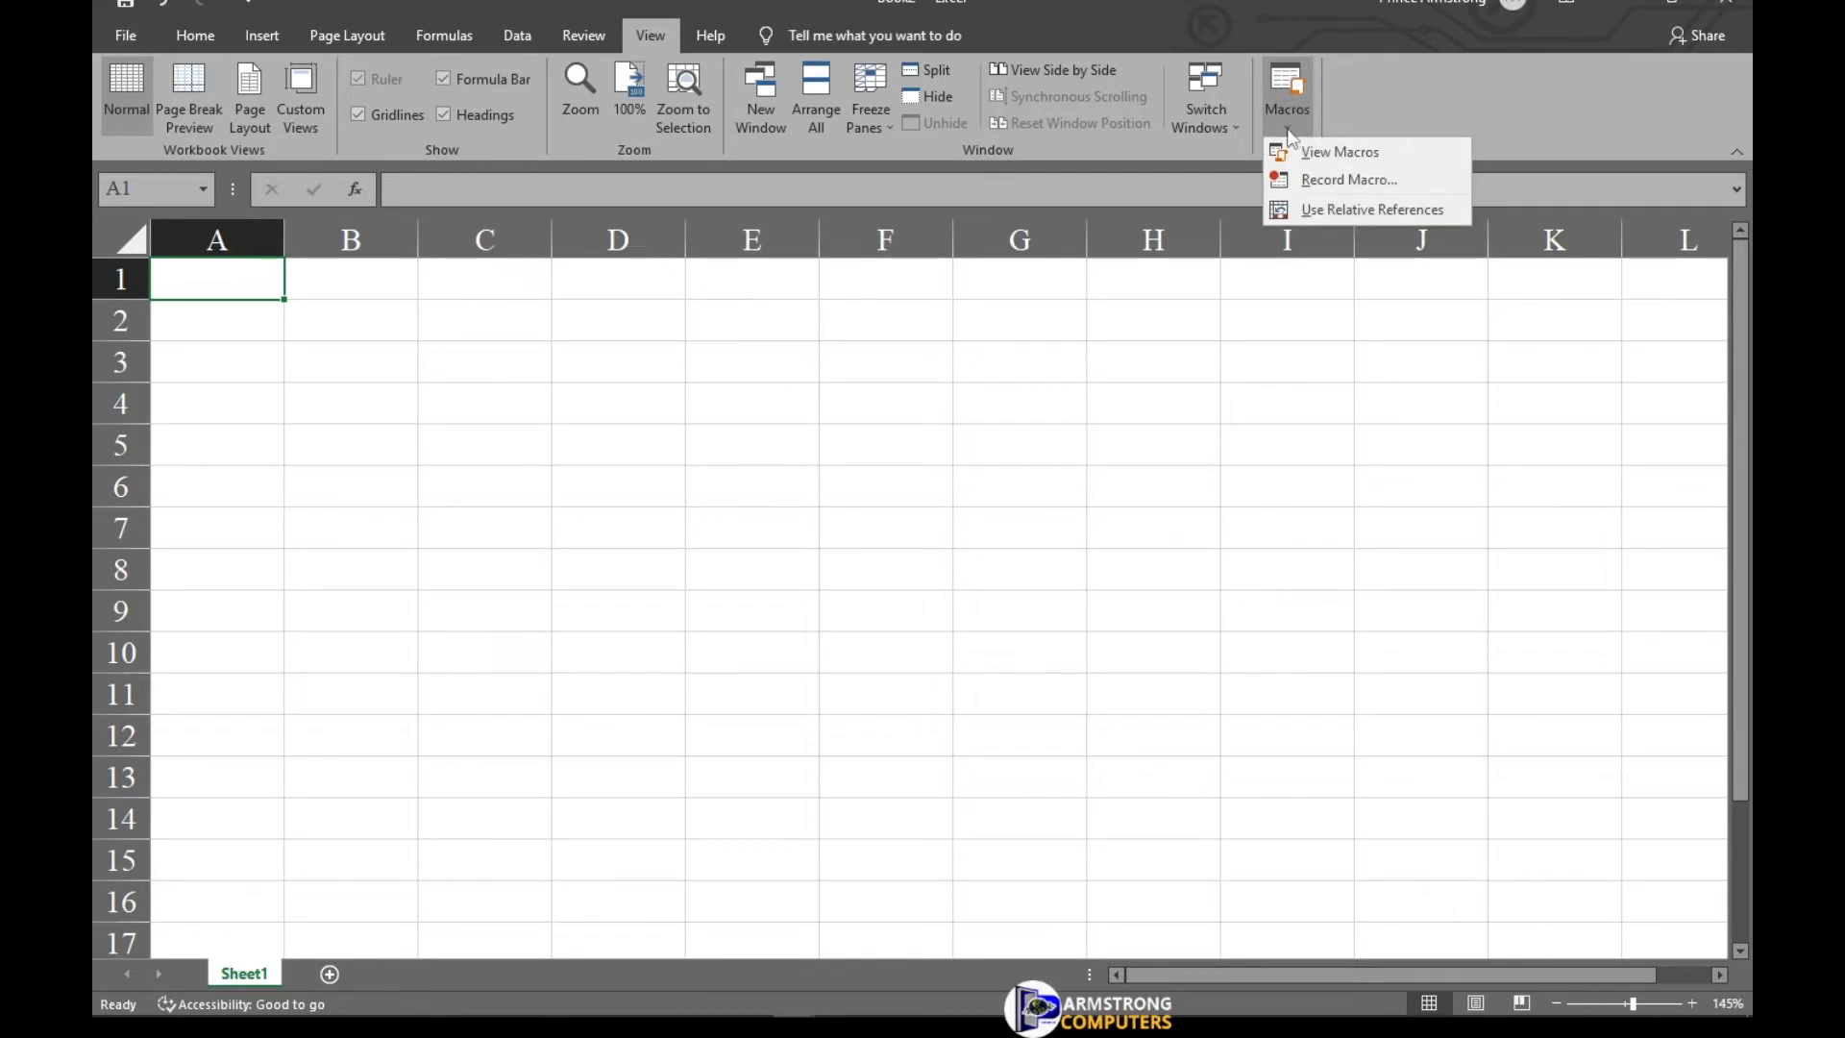
pyautogui.click(1331, 181)
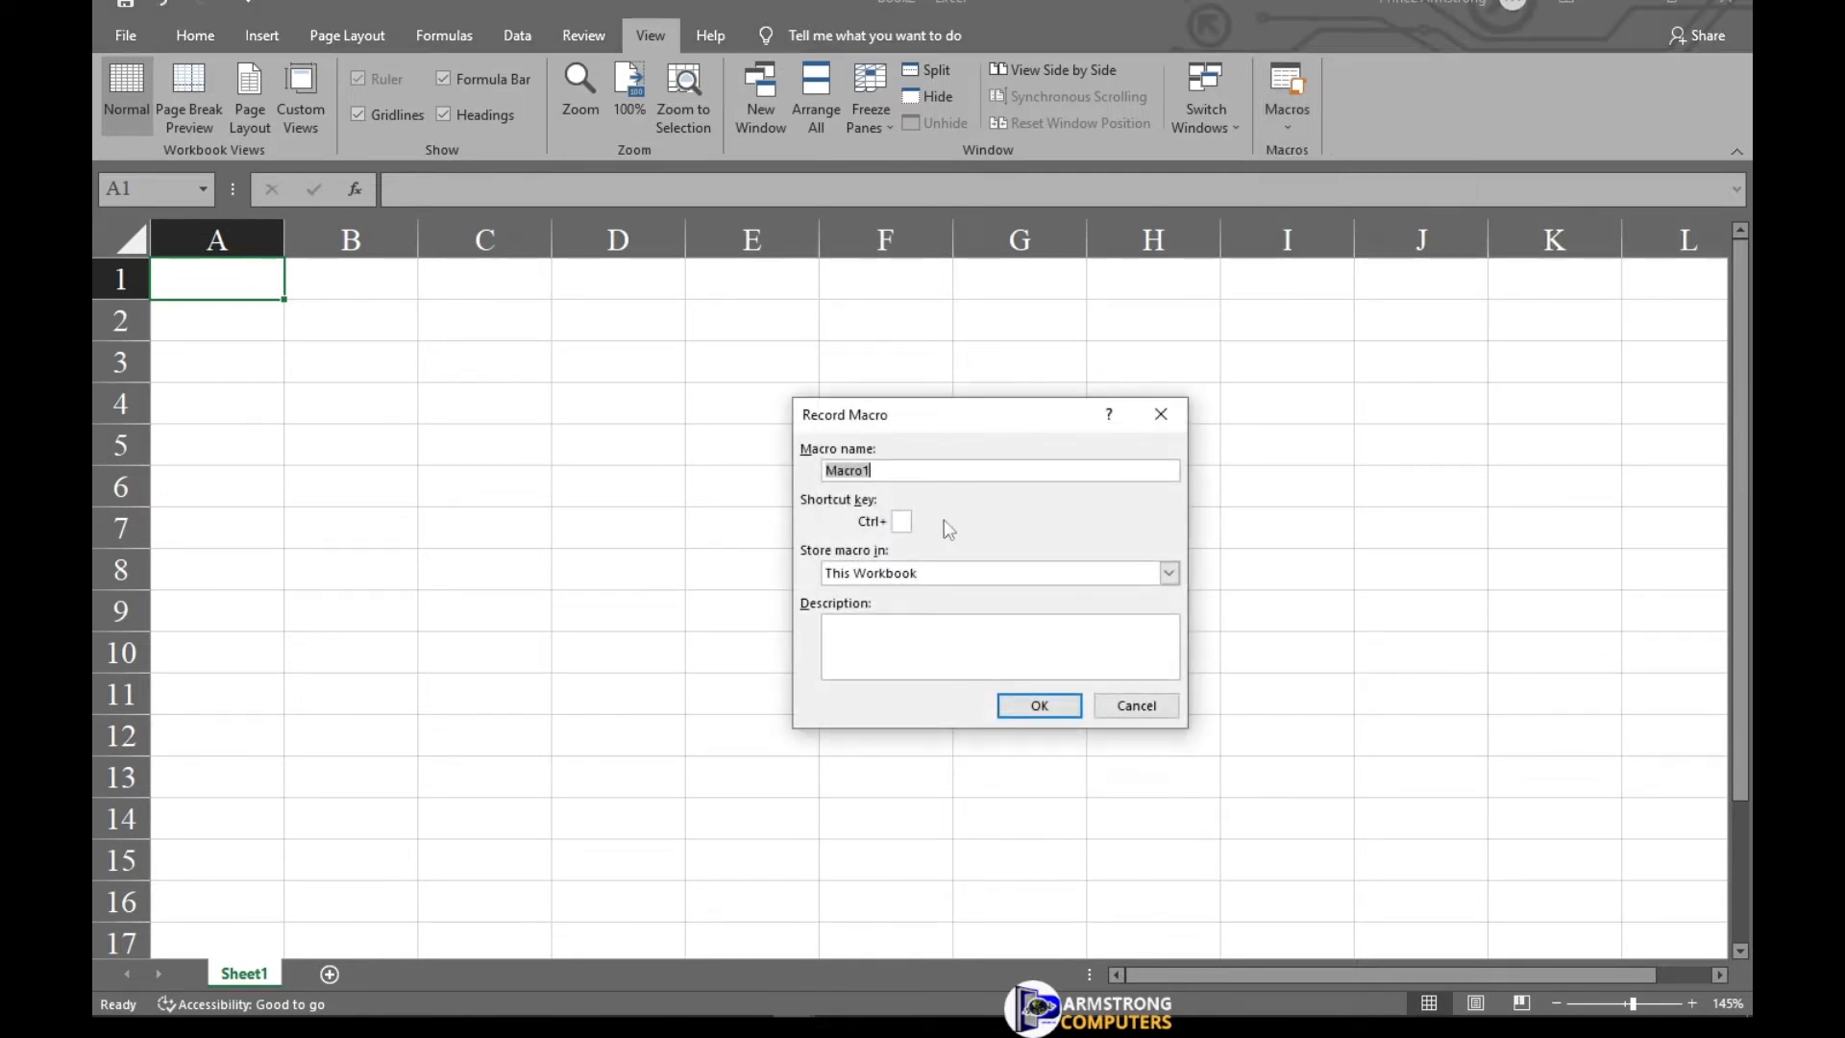
pyautogui.click(910, 472)
pyautogui.moveTo(911, 475); pyautogui.dragTo(784, 471)
pyautogui.write('ARMSTRONG')
pyautogui.press('Tab')
pyautogui.moveTo(916, 467); pyautogui.dragTo(762, 474)
pyautogui.write('PRINCE COS-T')
pyautogui.click(1041, 707)
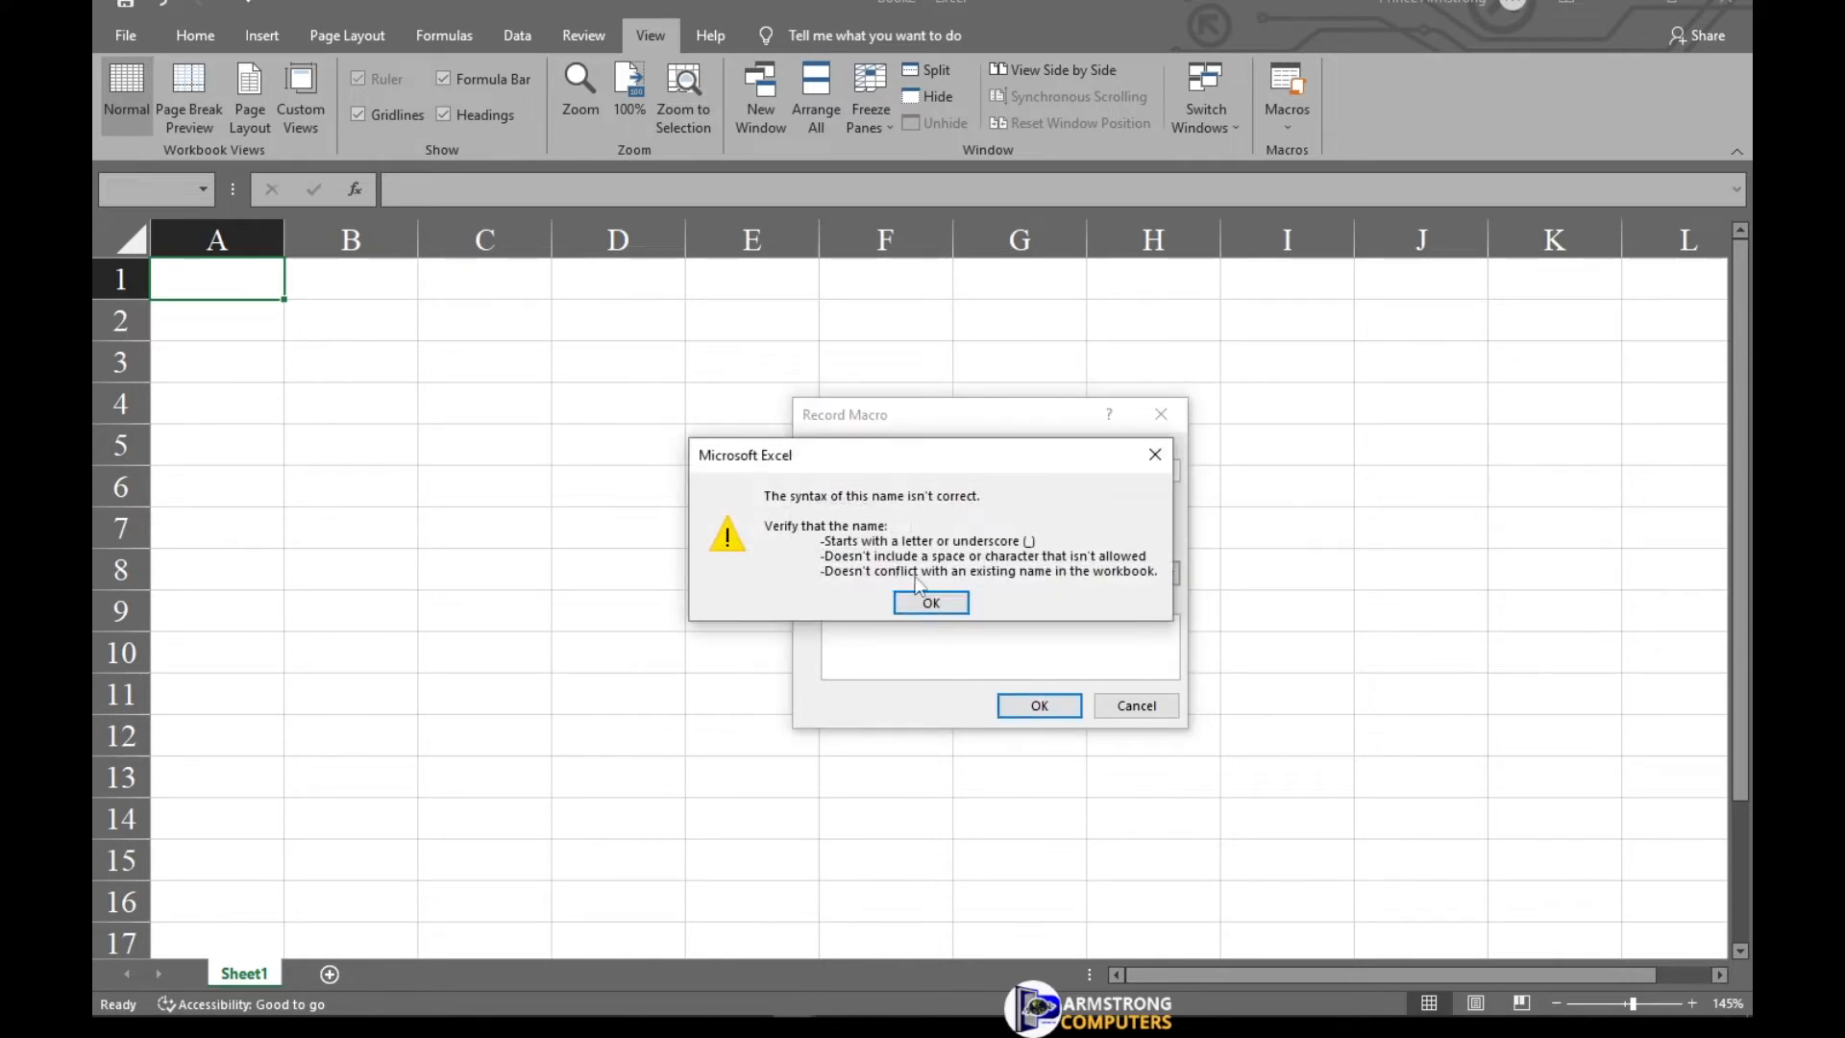
pyautogui.click(929, 602)
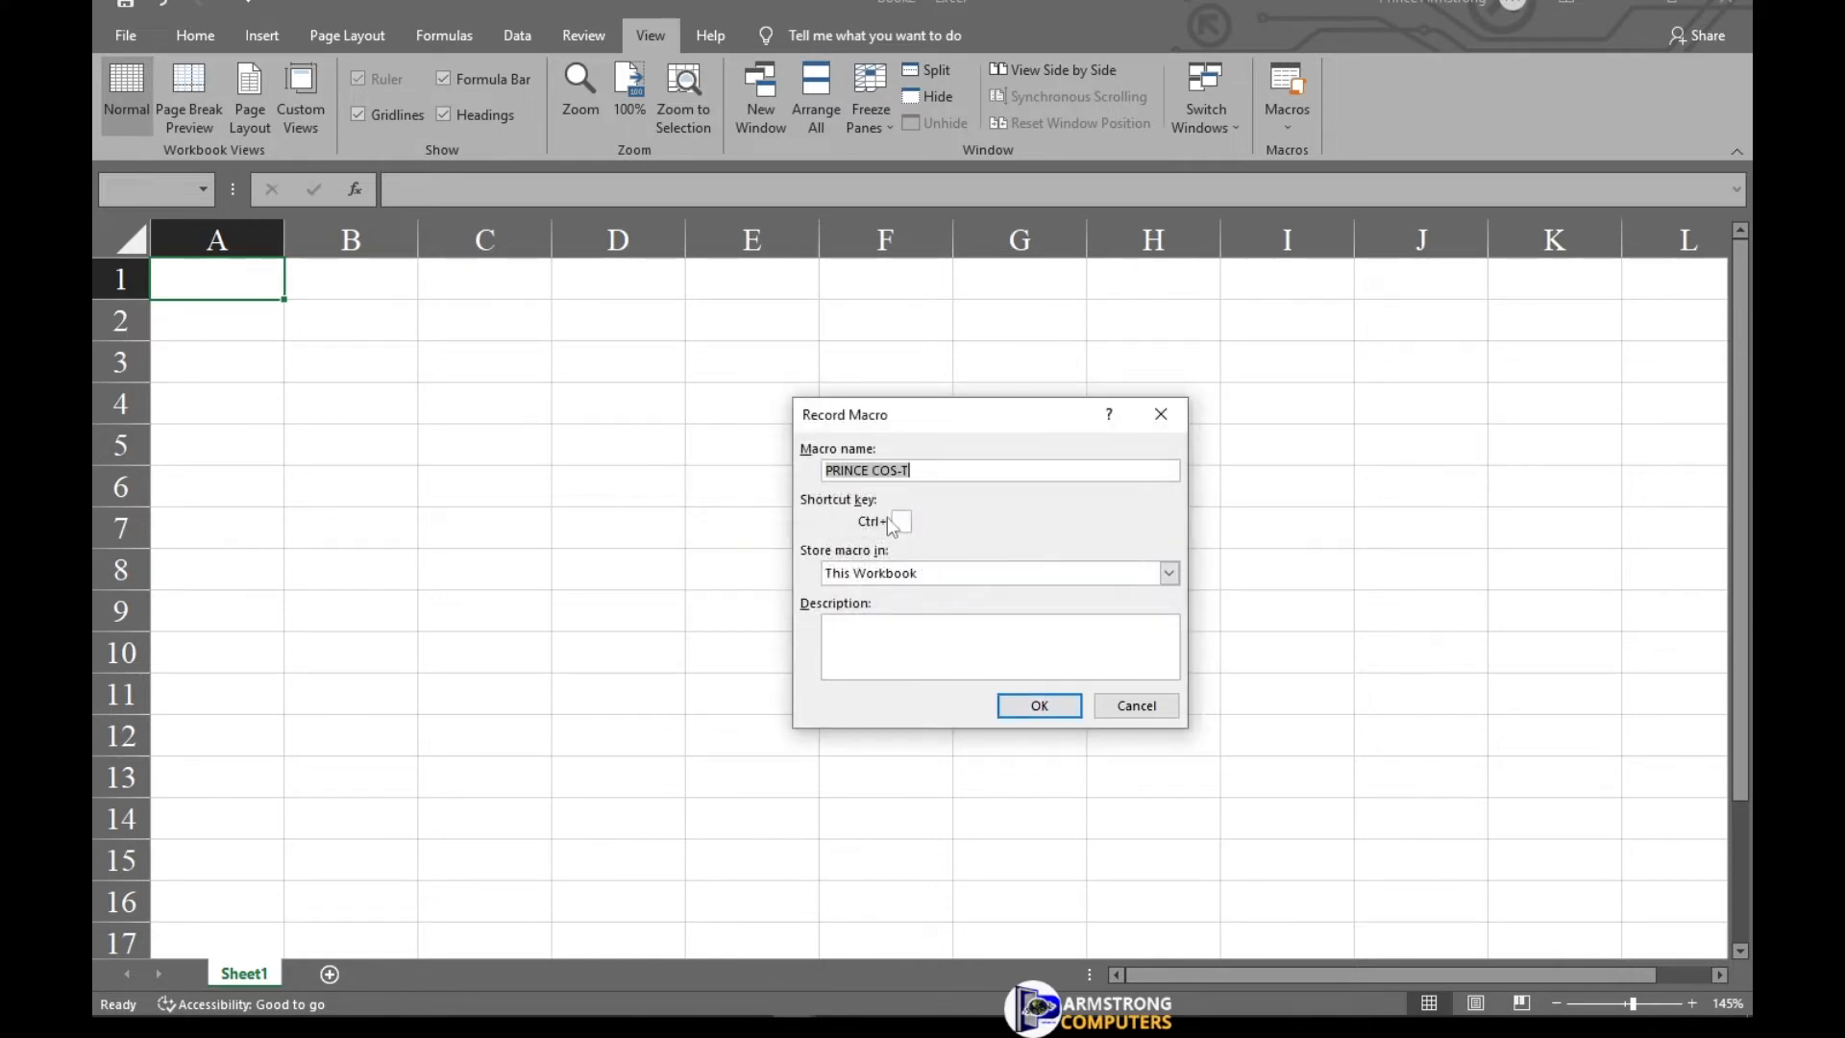
# Remove the space from the macro name and try confirming it again.
pyautogui.click(876, 470)
pyautogui.press('BackSpace')
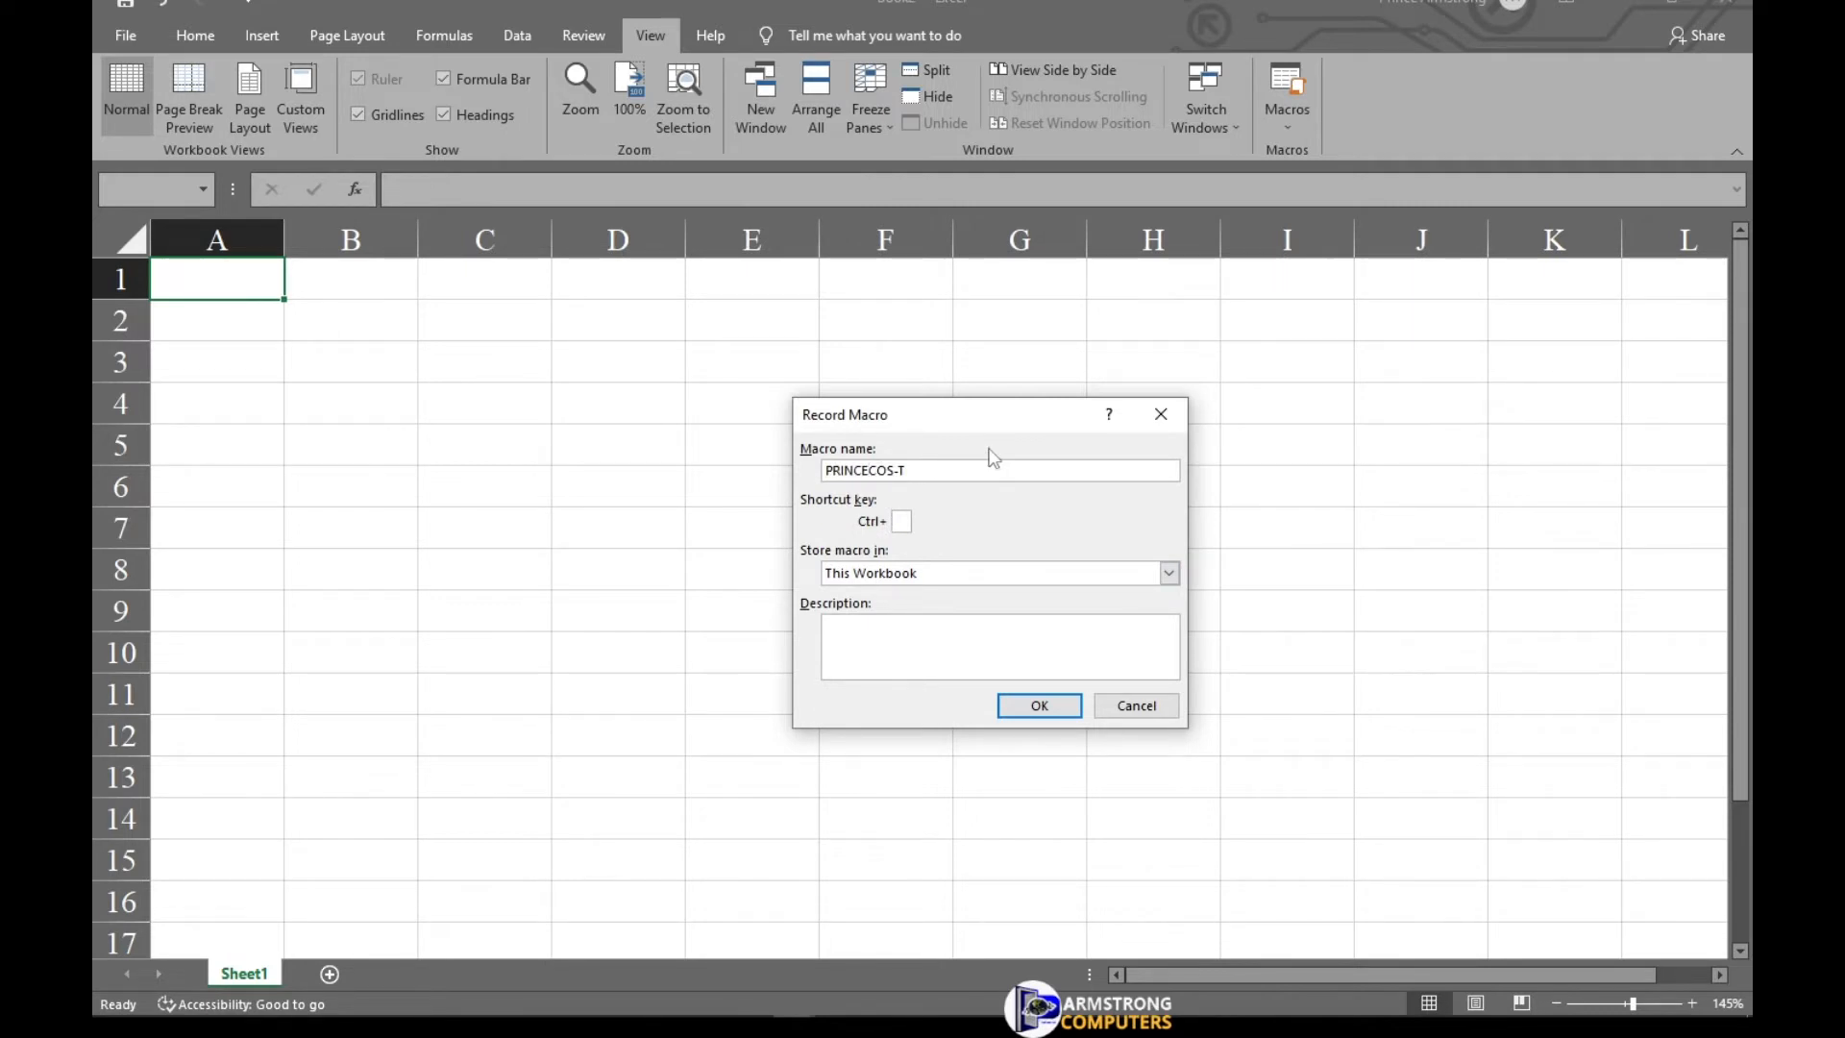
pyautogui.click(1028, 705)
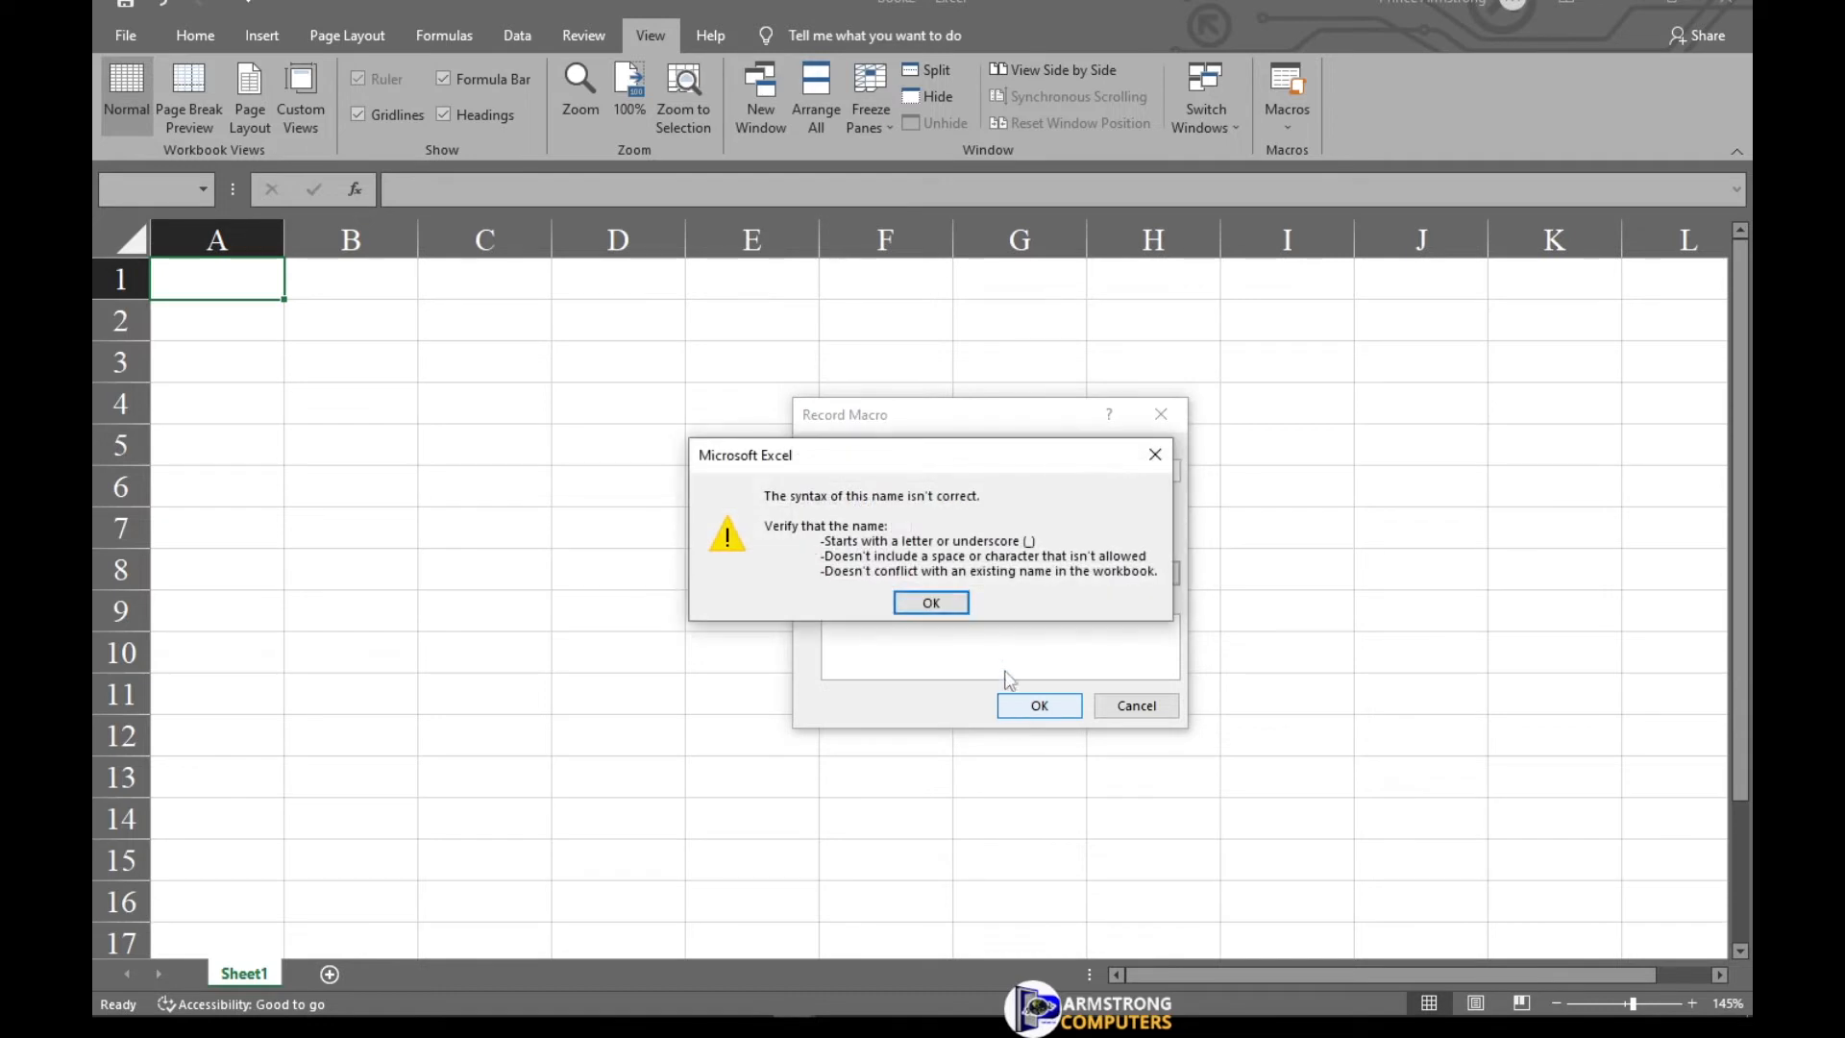
pyautogui.click(951, 603)
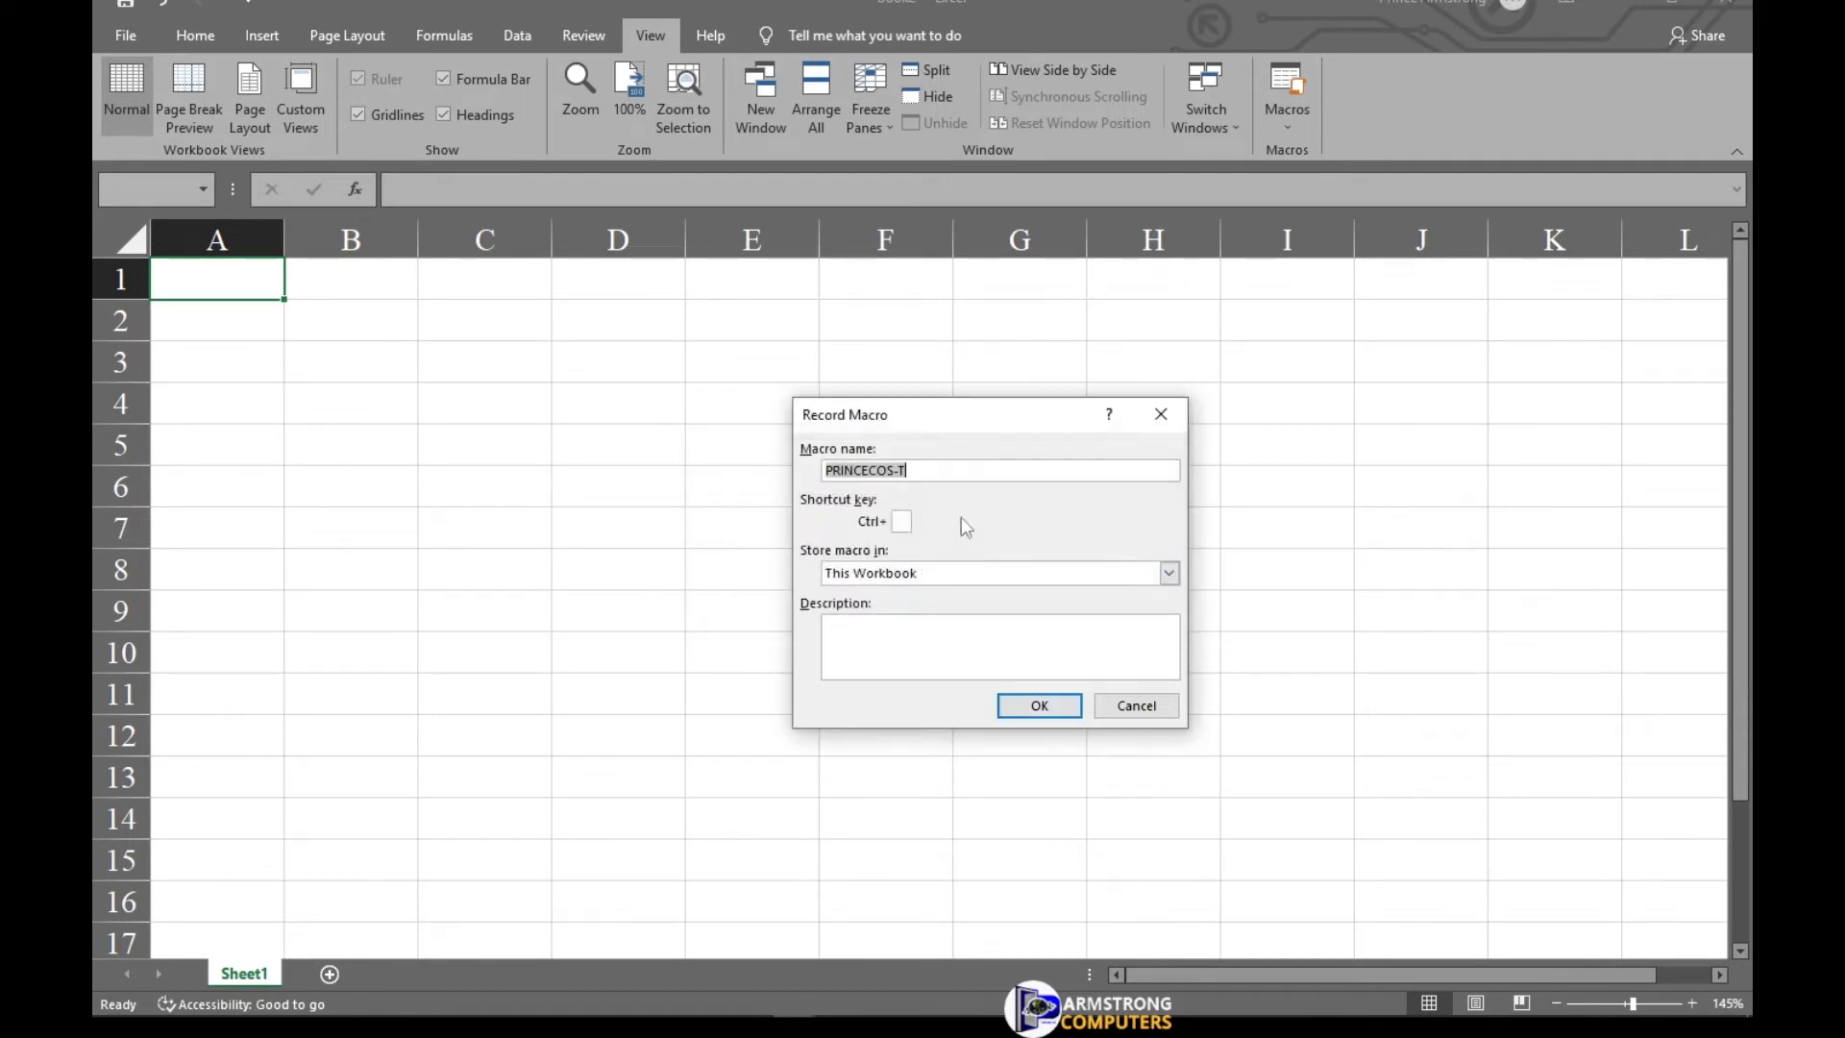
# Replace the hyphen with an underscore to name the macro PRINCECOS_T and begin recording.
pyautogui.click(926, 470)
pyautogui.press('BackSpace')
pyautogui.write('_')
pyautogui.press('BackSpace')
pyautogui.write('_')
pyautogui.click(1047, 702)
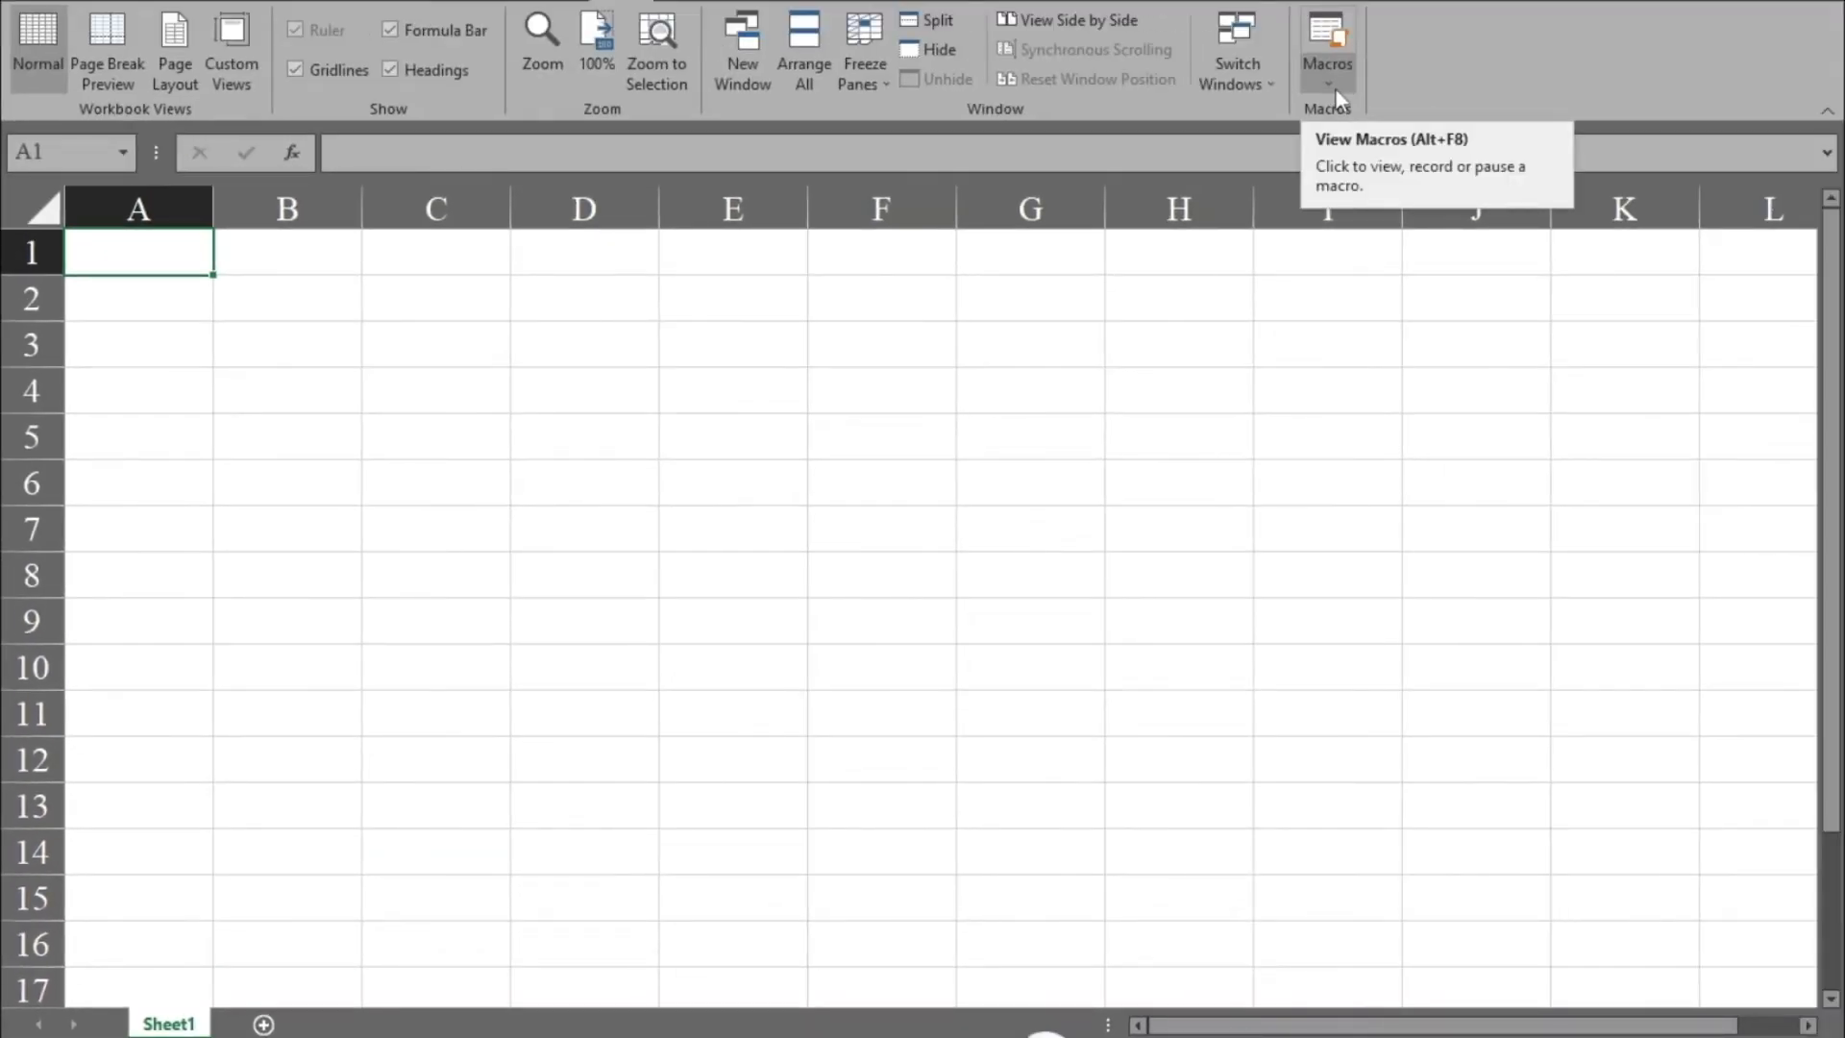
# Enter Sm's Superior Sailboats in cell A1.
pyautogui.click(1334, 89)
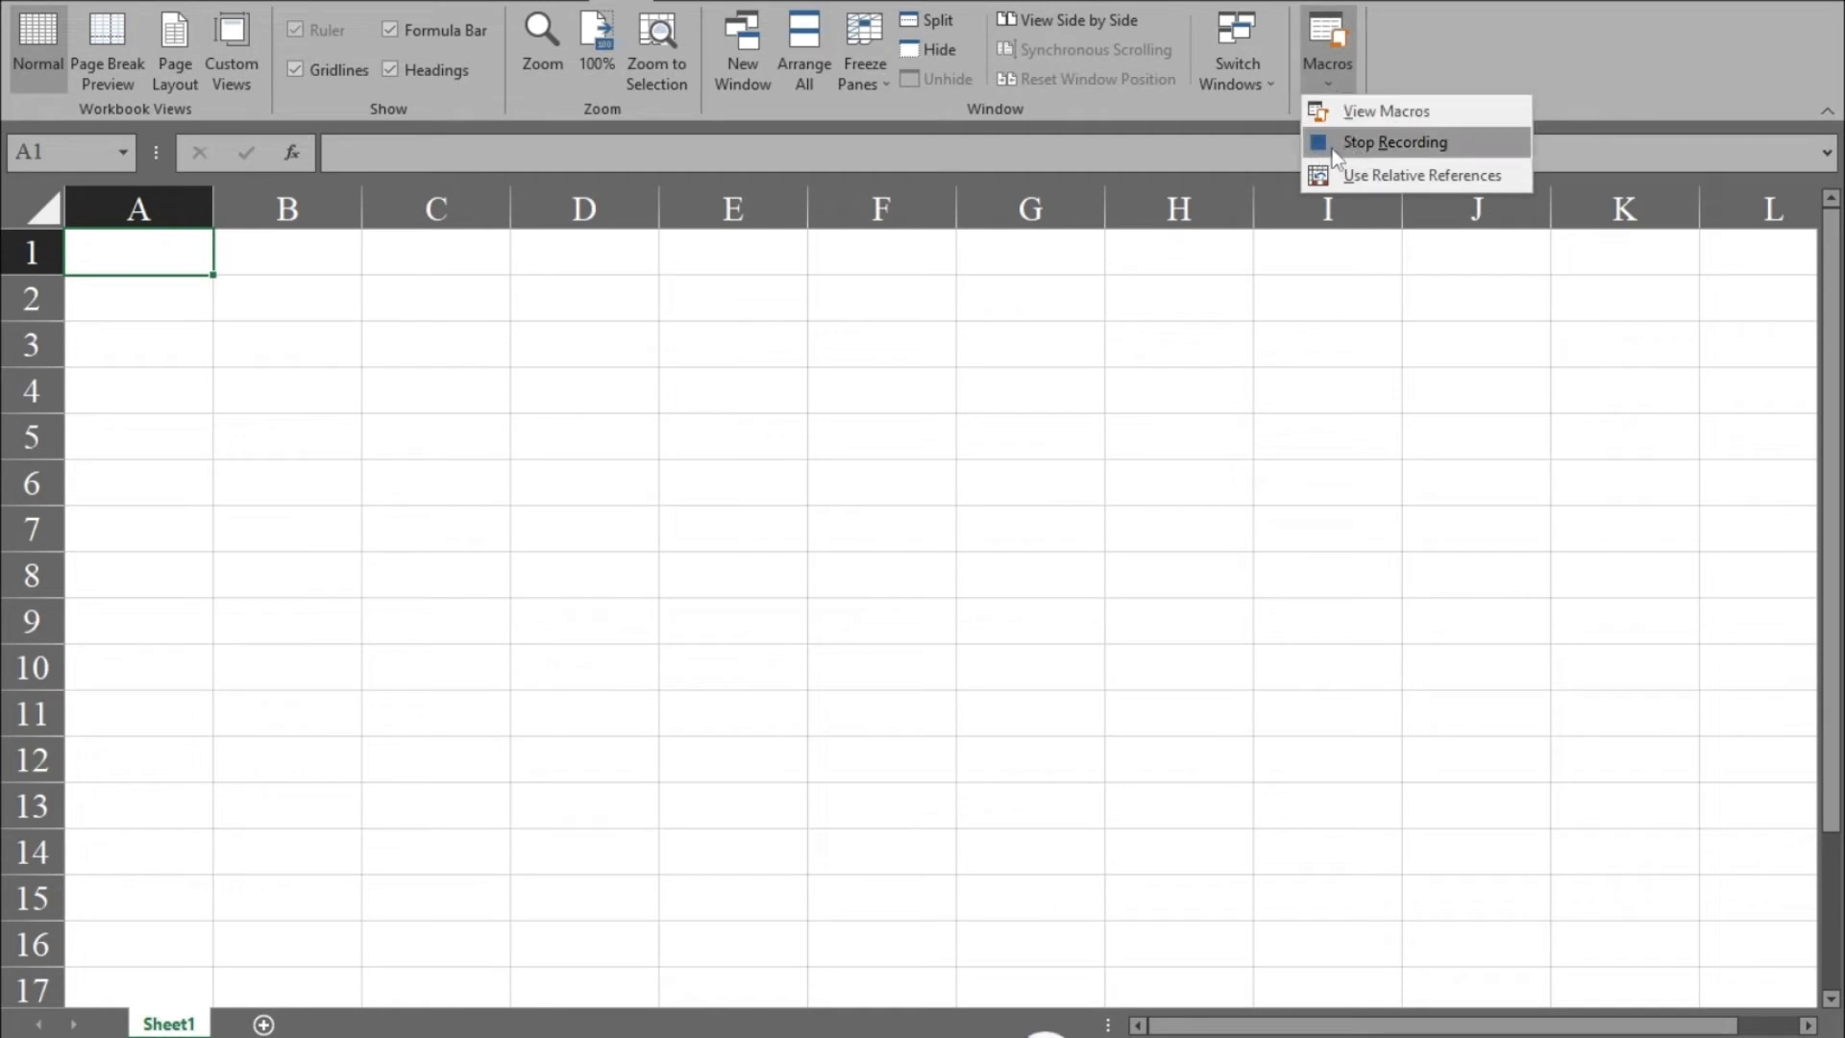
pyautogui.click(1411, 61)
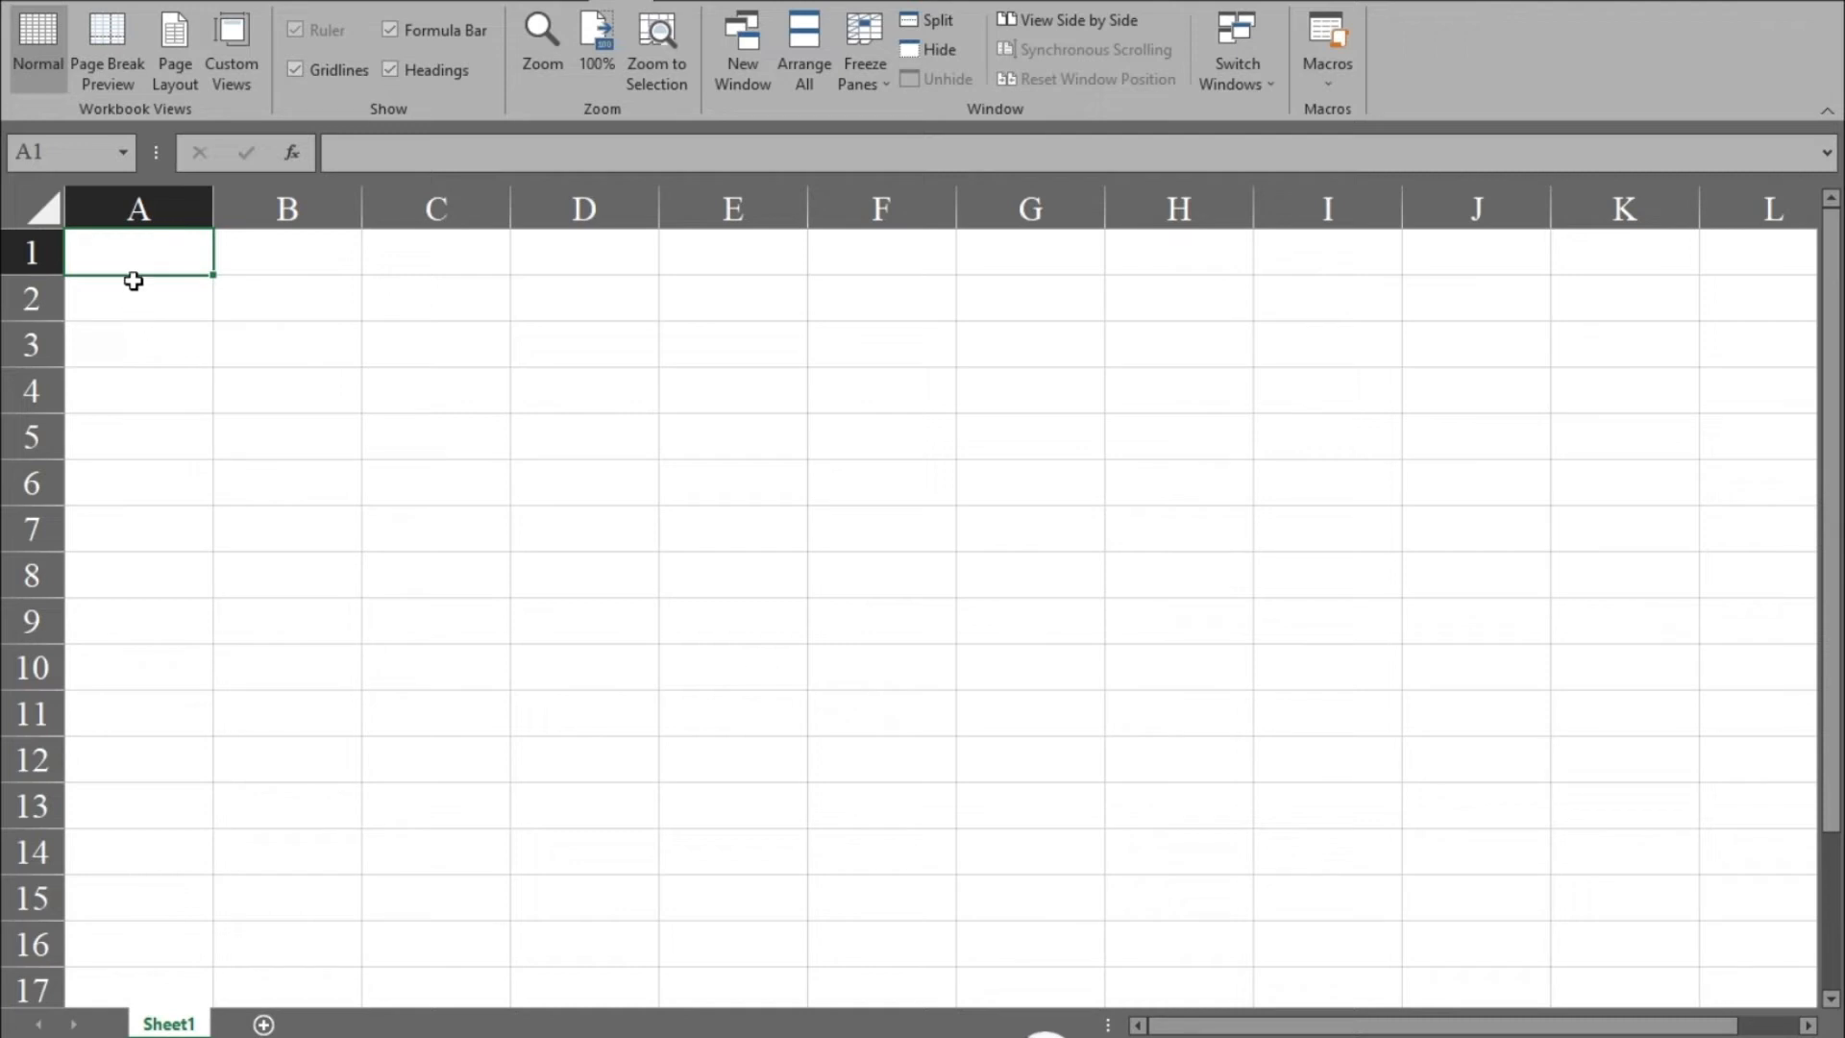
pyautogui.write("Sm's s")
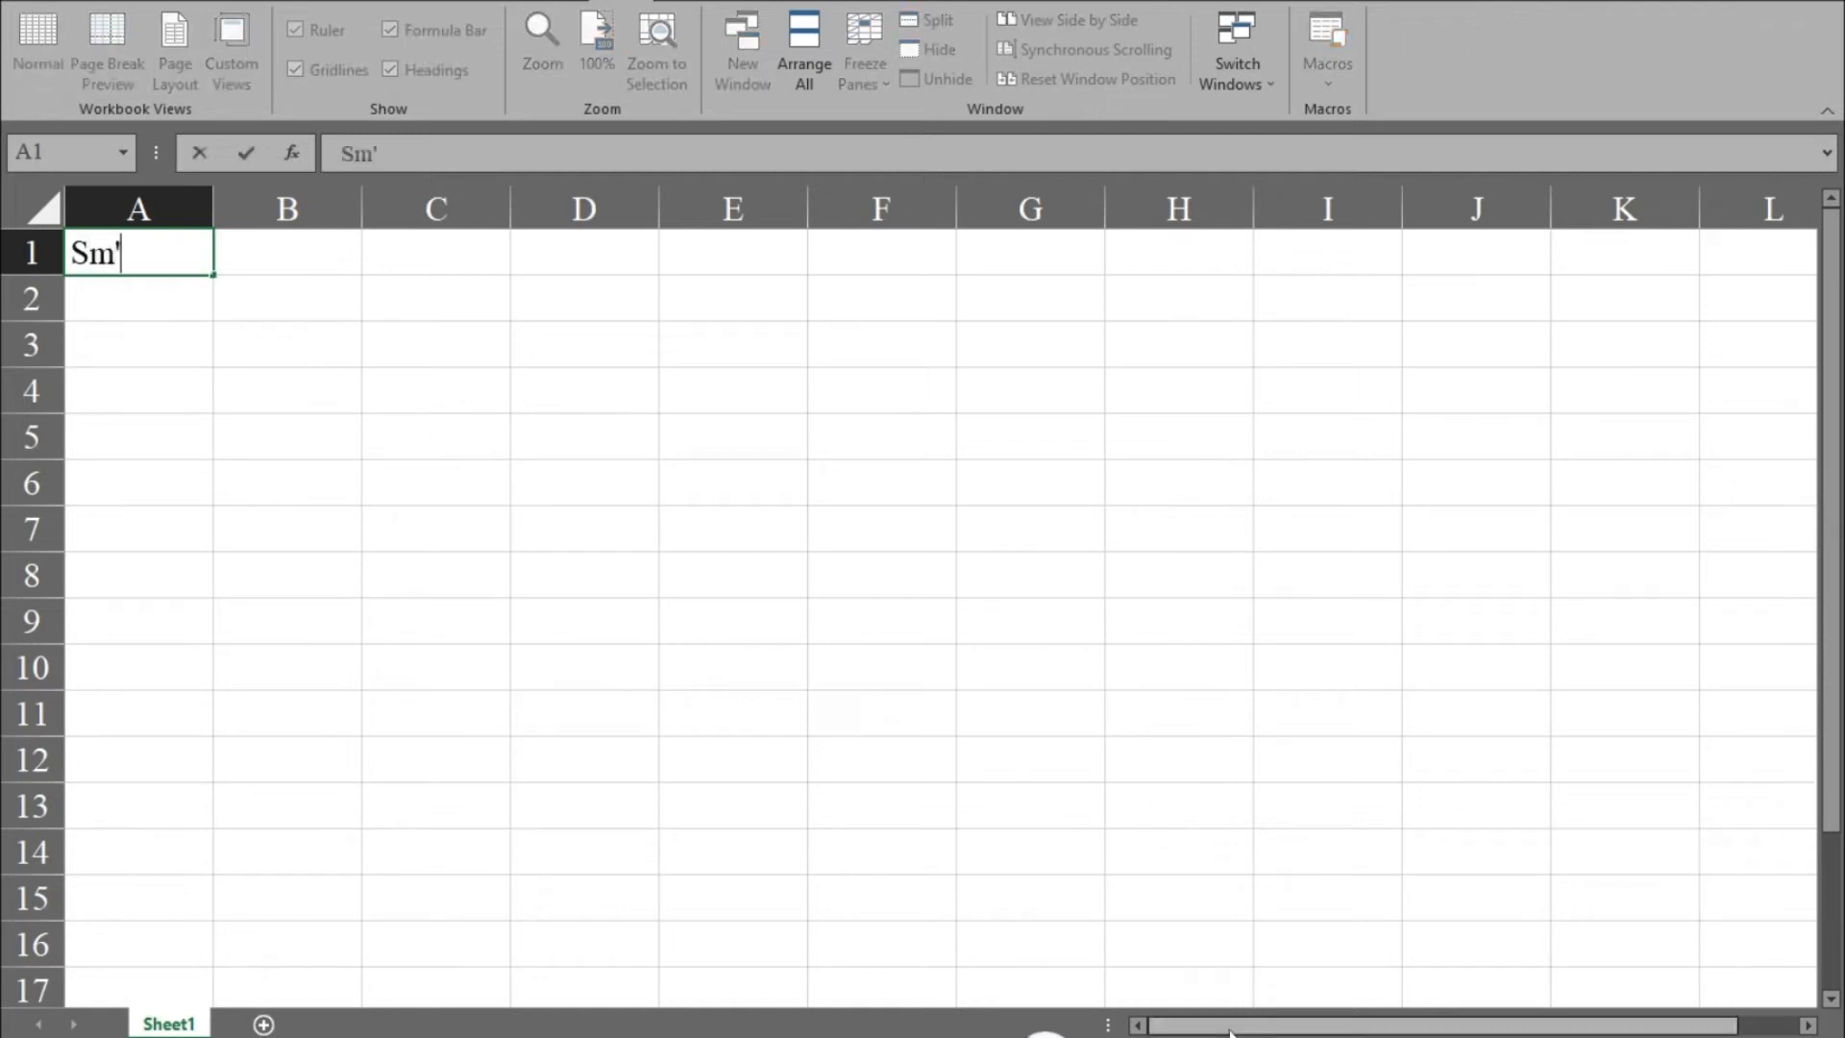
pyautogui.press('BackSpace')
pyautogui.write('Superio')
pyautogui.press('BackSpace')
pyautogui.write('ior Sailboats')
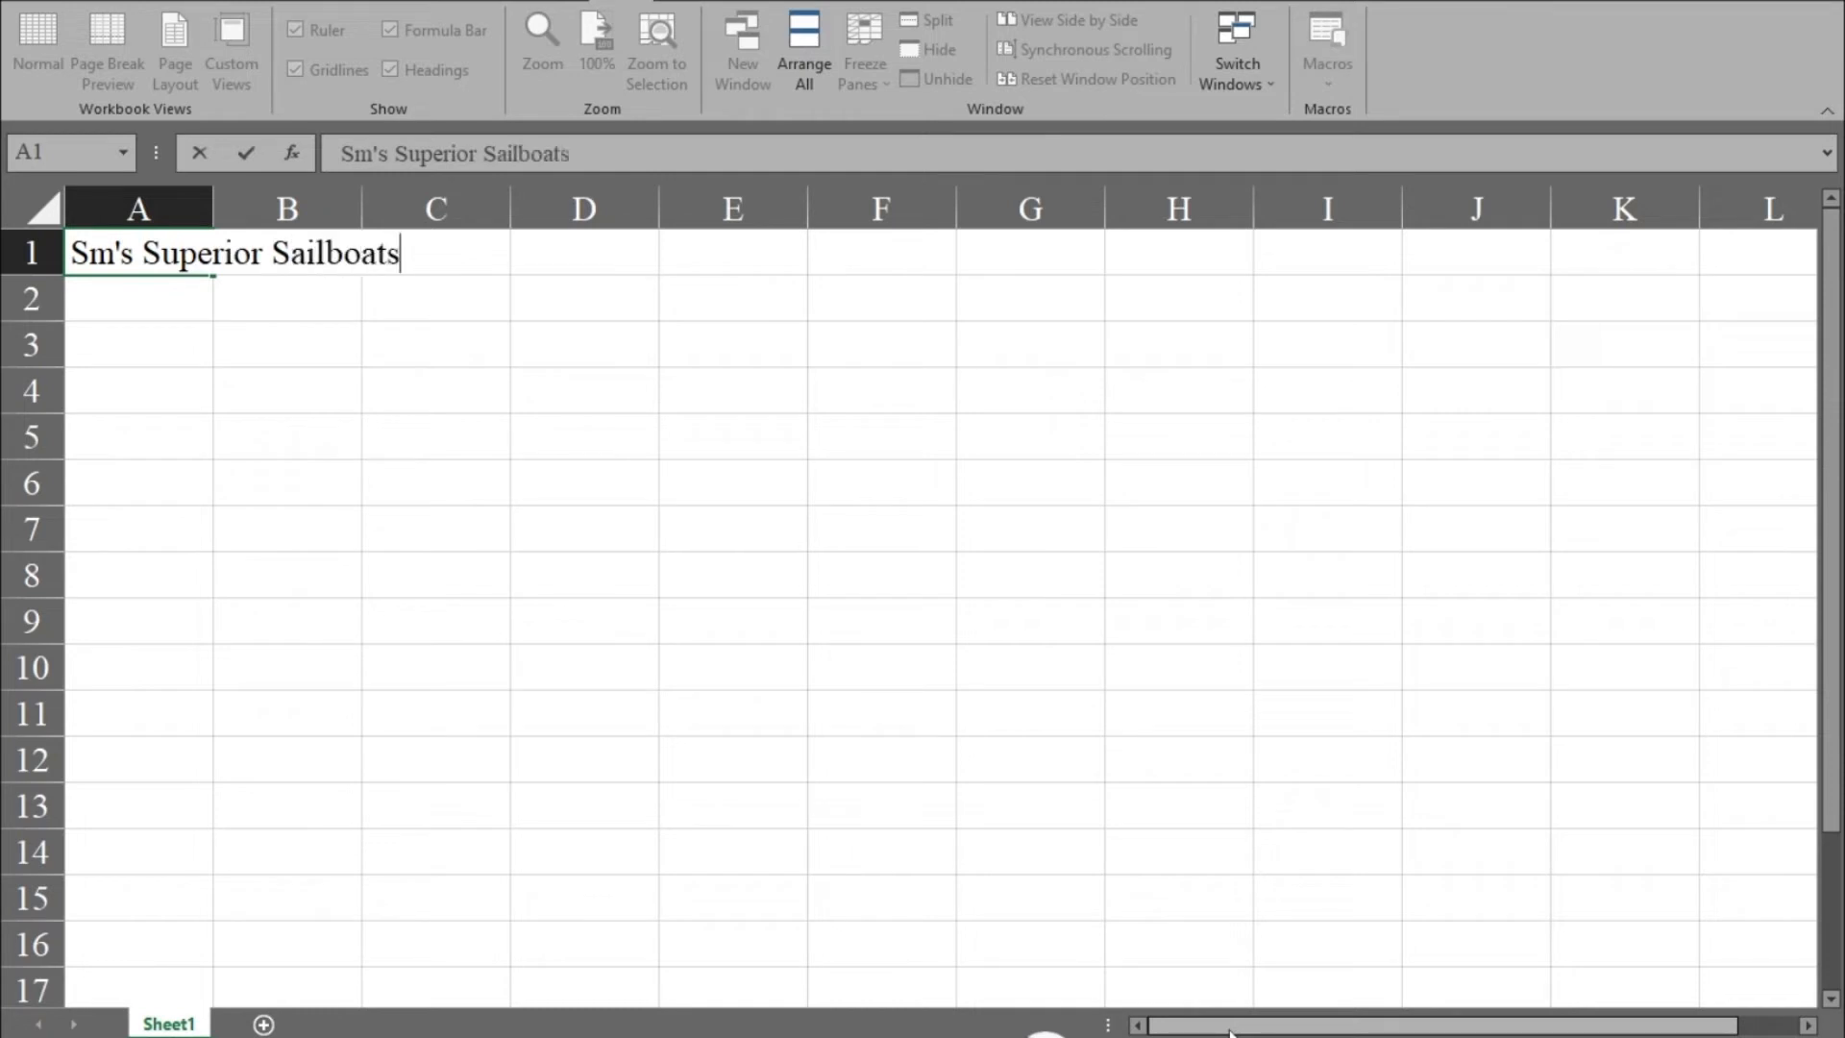
pyautogui.press('Return')
# Enter the company's street address in cell A2.
pyautogui.write('Suite 100')
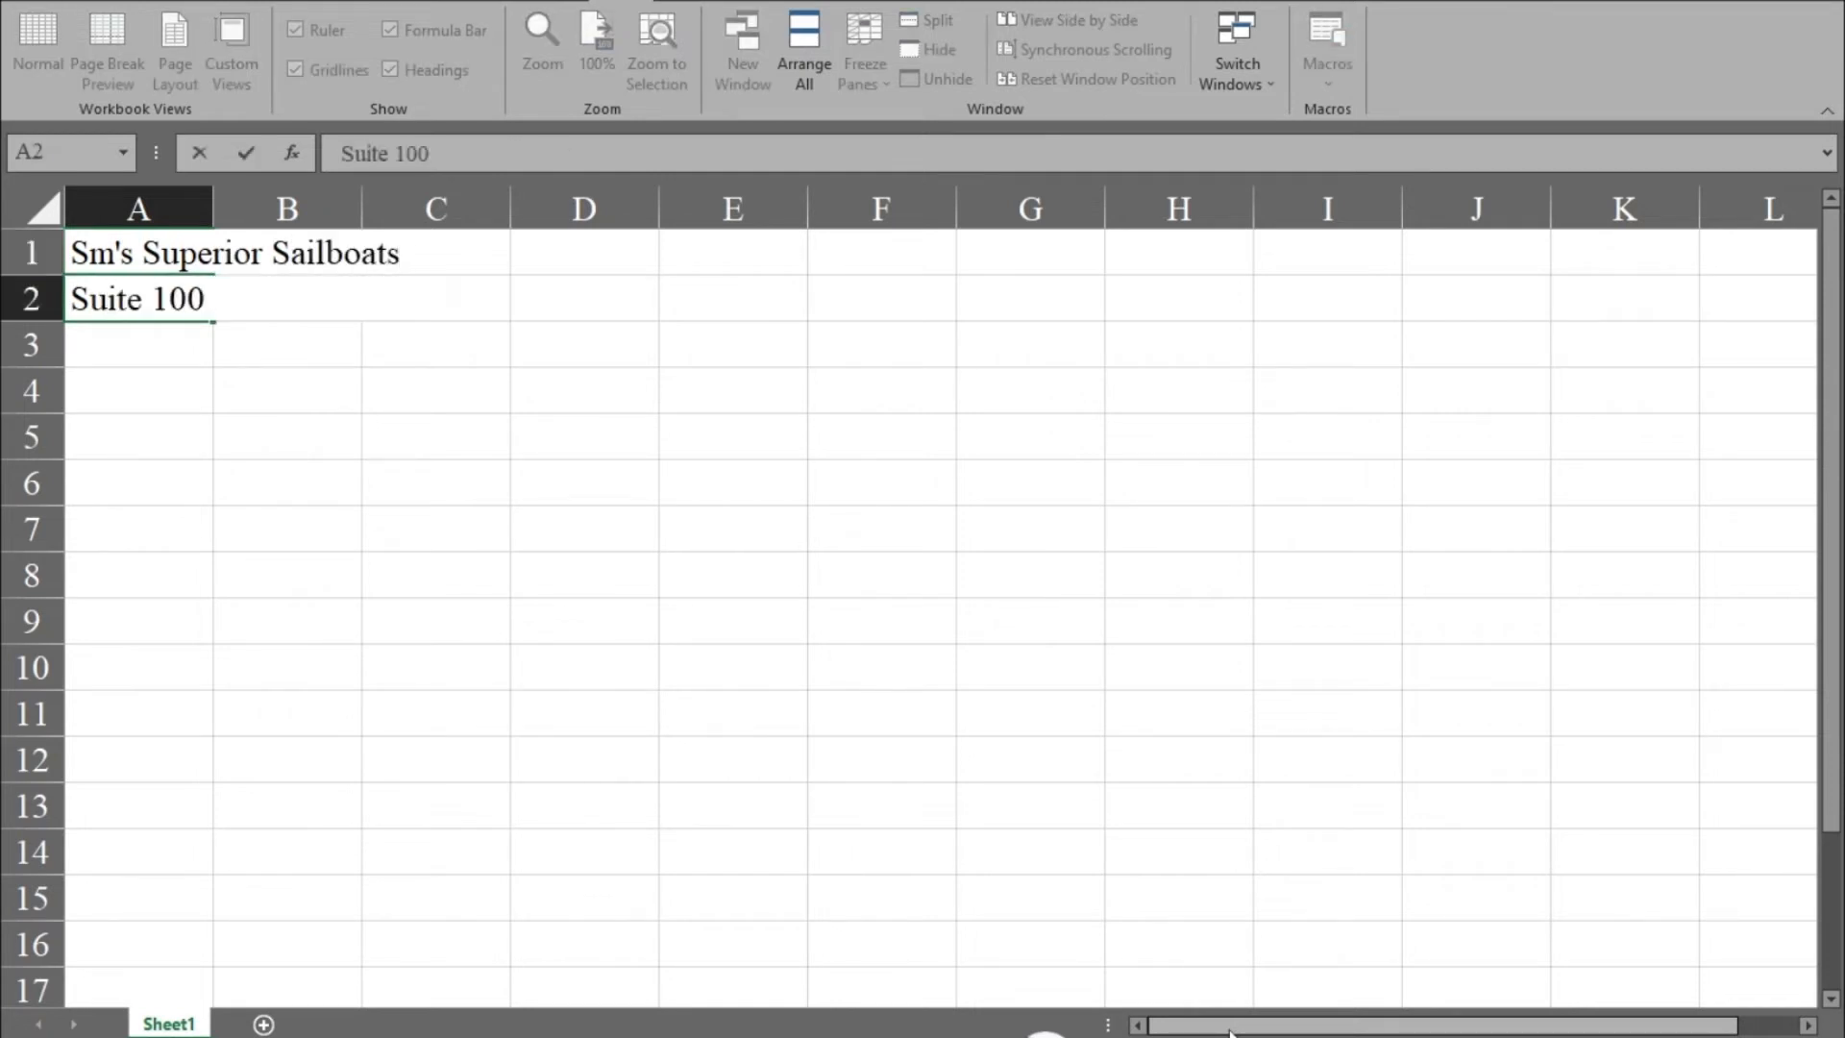
pyautogui.write(', 2899 Seashore Drive')
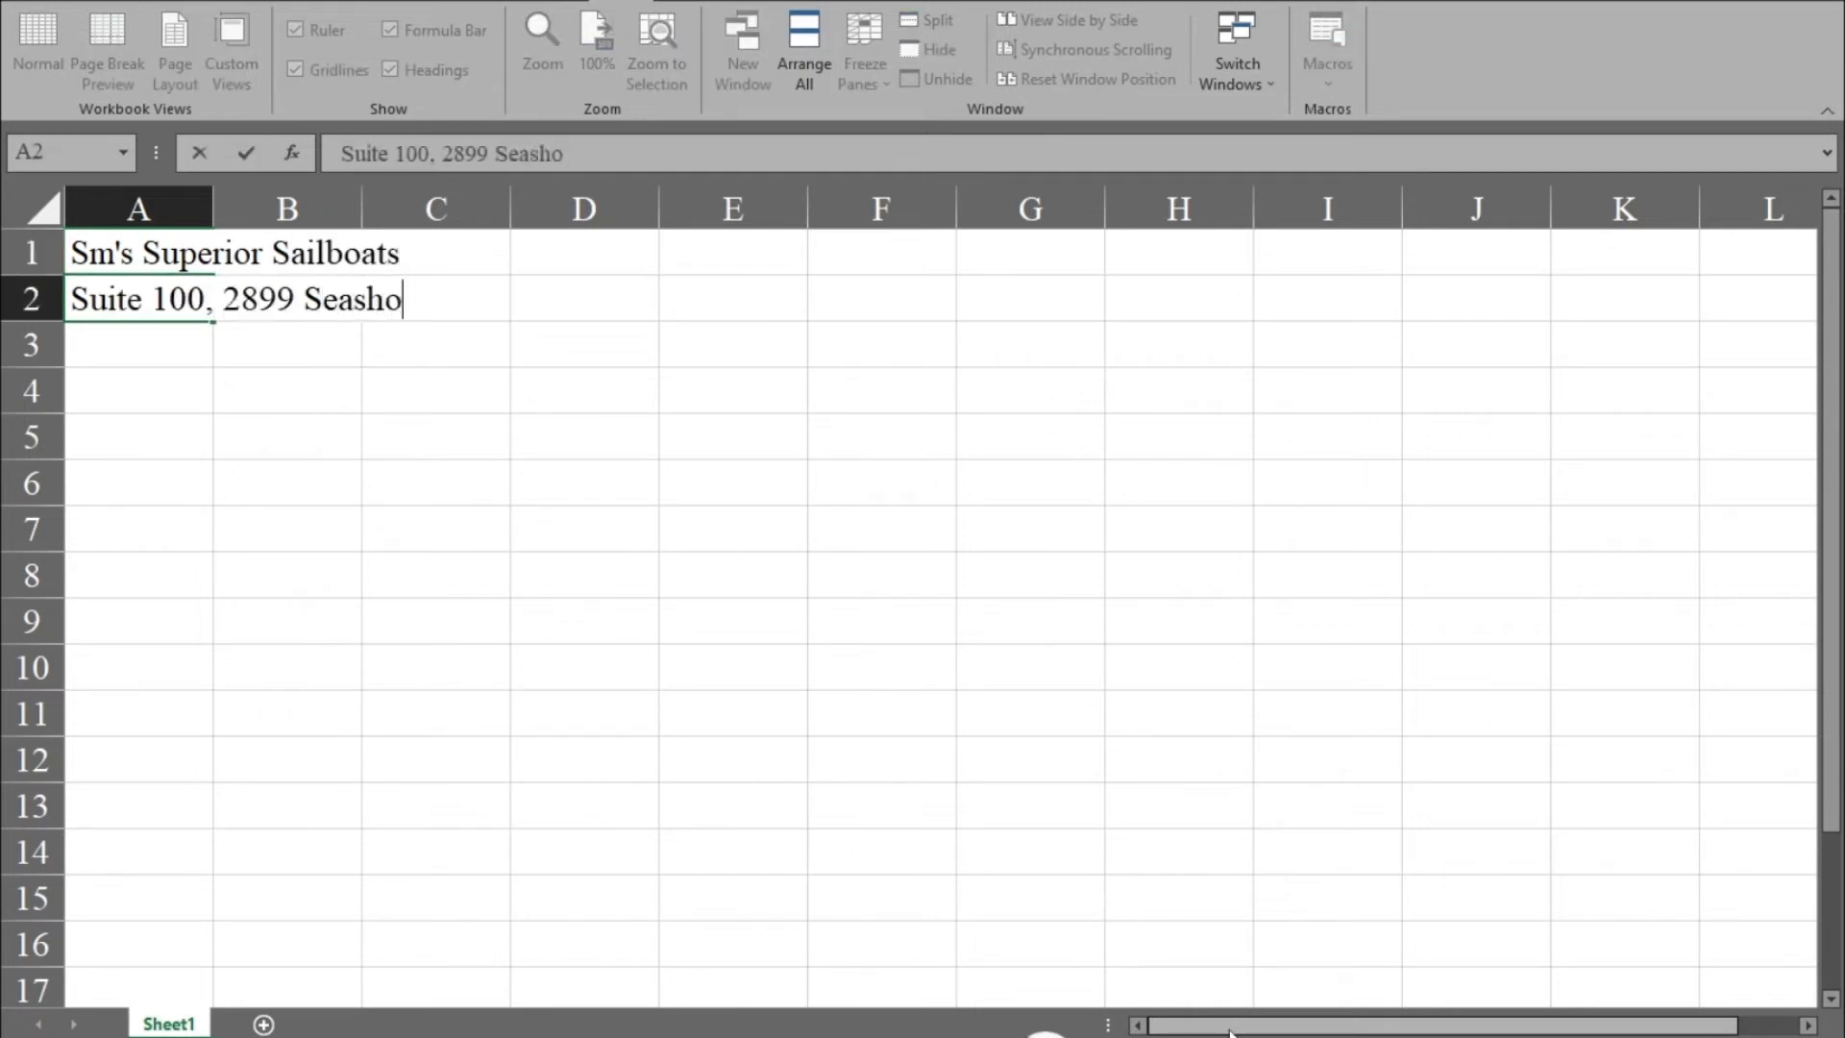
pyautogui.press('Return')
# Enter the company's city, state and ZIP code in cell A3.
pyautogui.write('S')
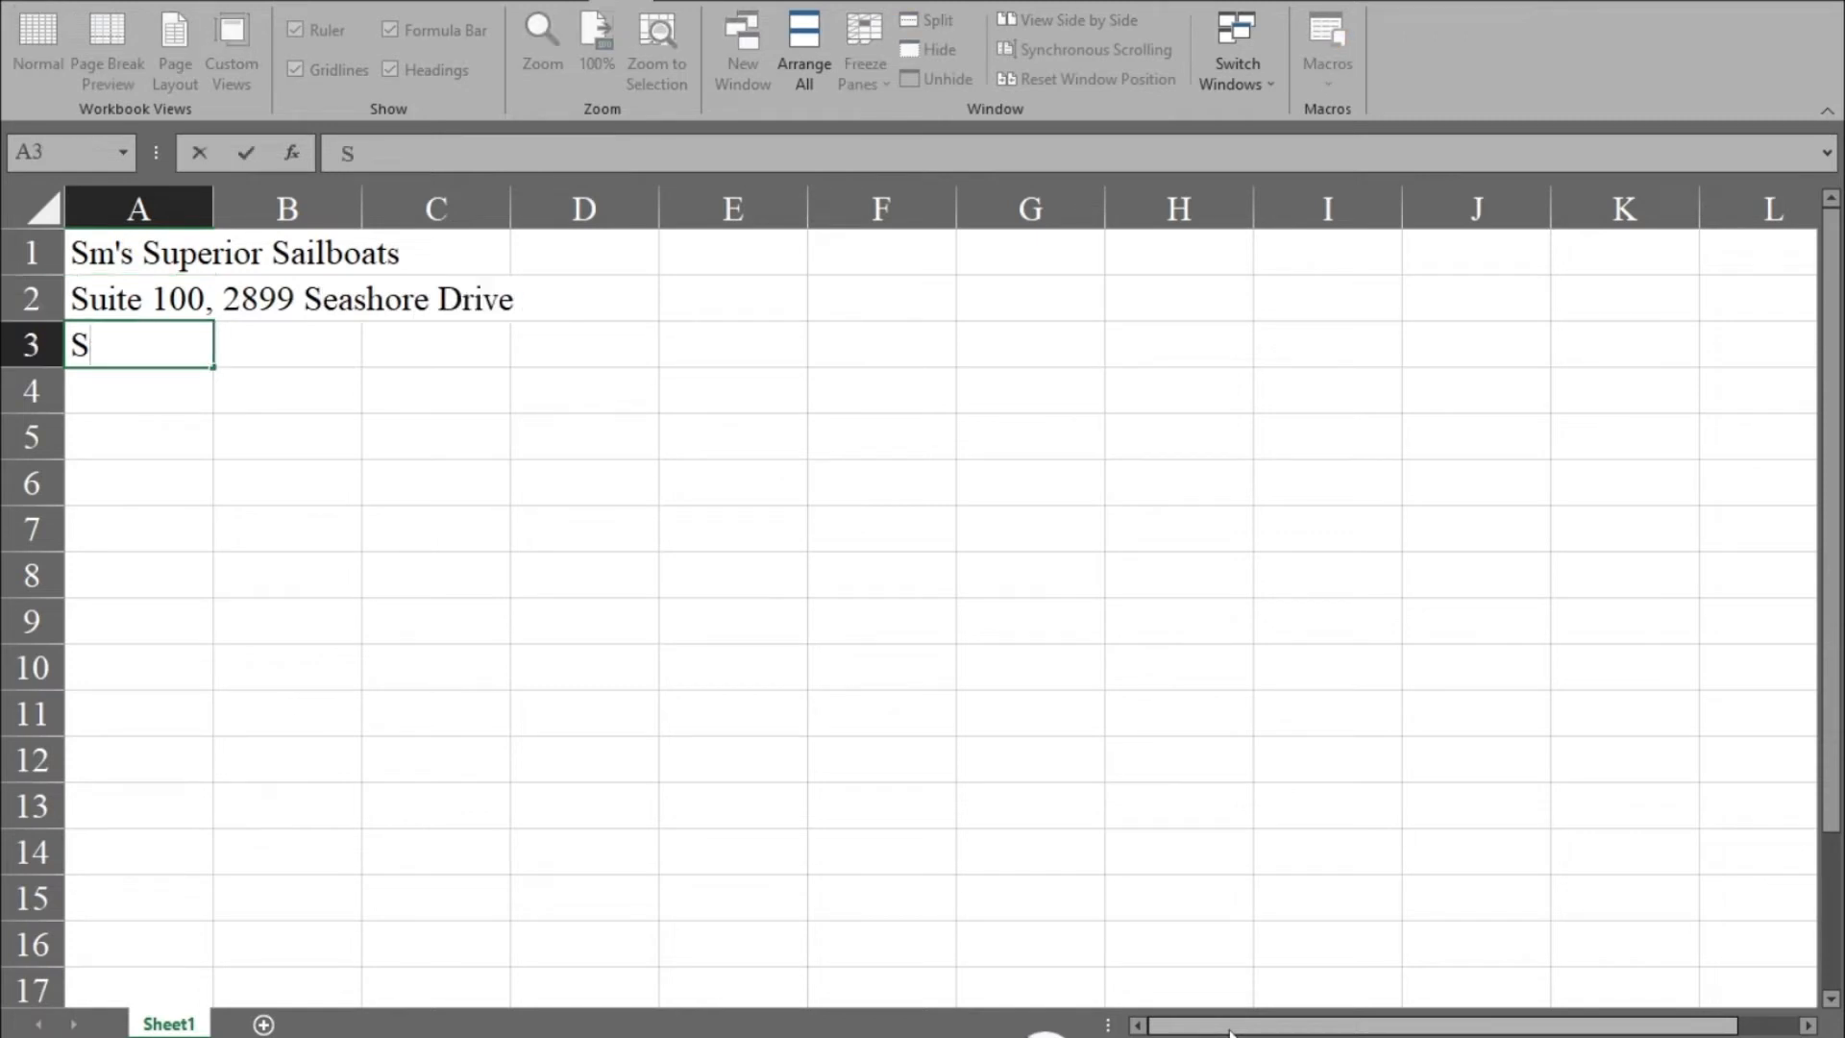
pyautogui.write('eattle, WA 98004')
pyautogui.press('Return')
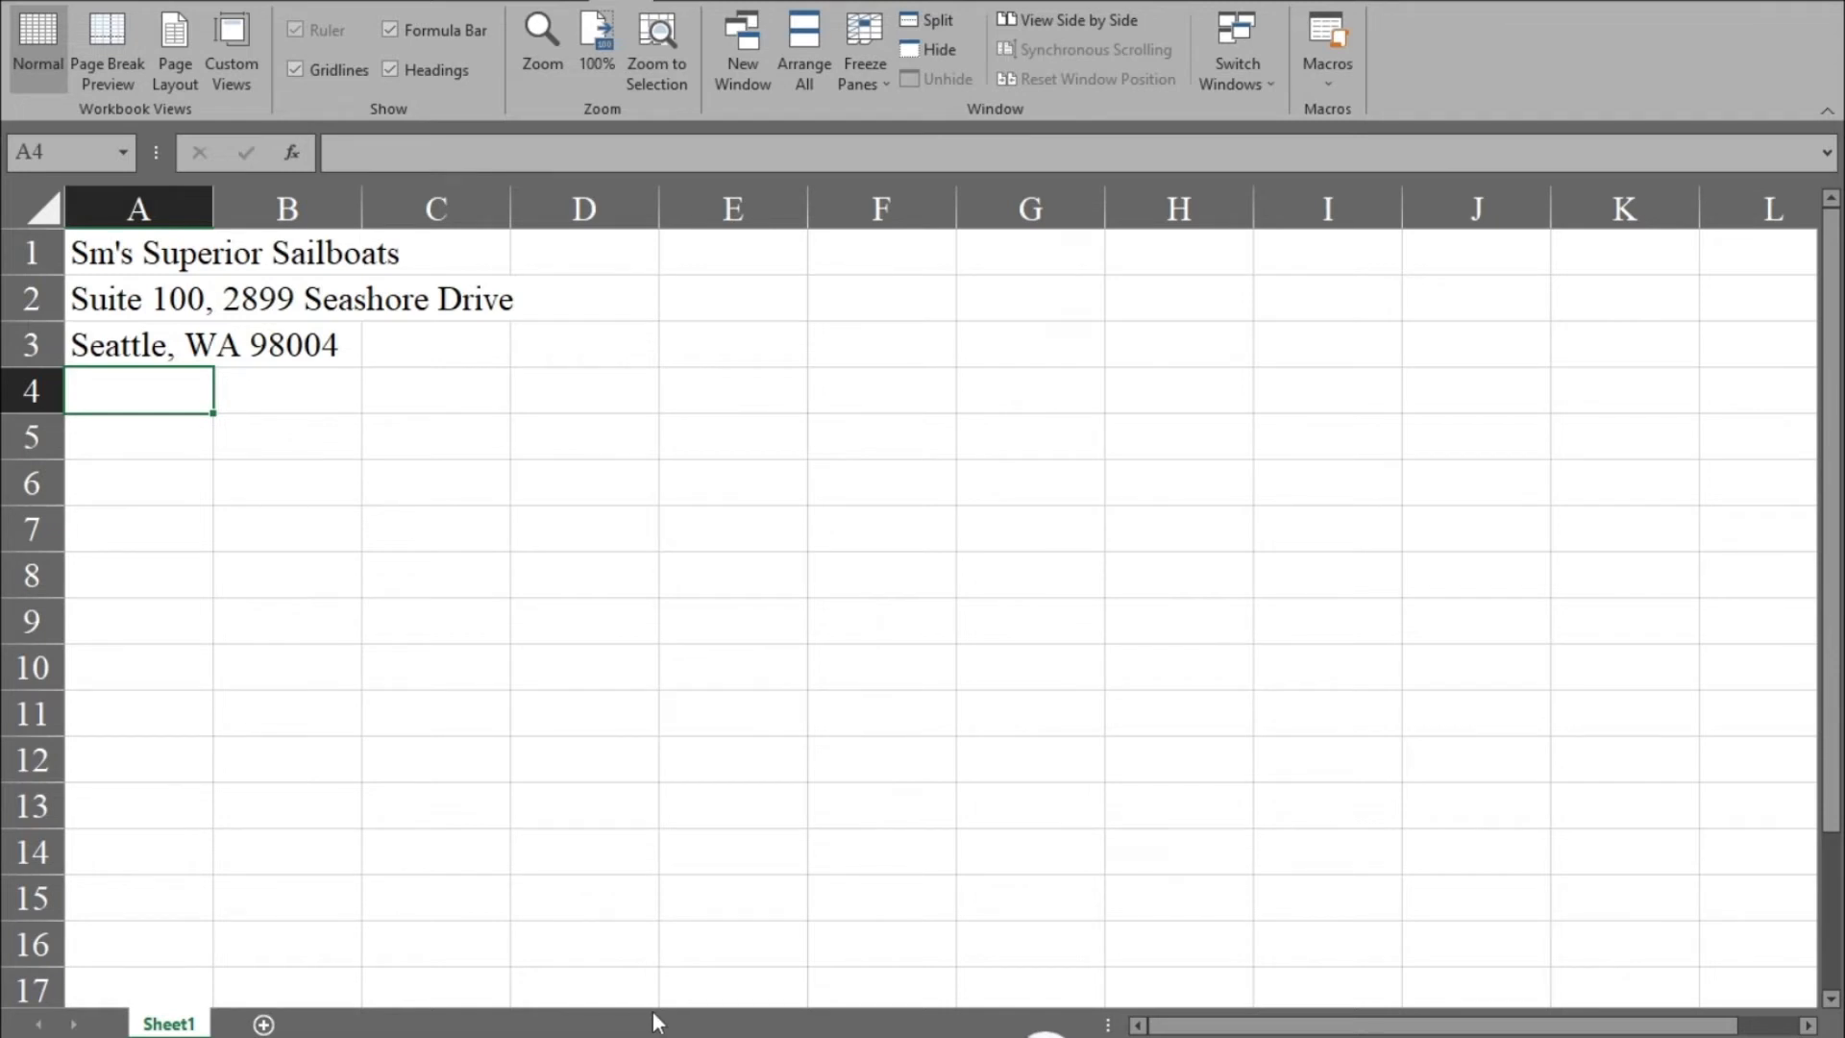
# Select A1 through E1 and make the heading bold and italic.
pyautogui.click(96, 257)
pyautogui.moveTo(97, 258); pyautogui.dragTo(669, 247)
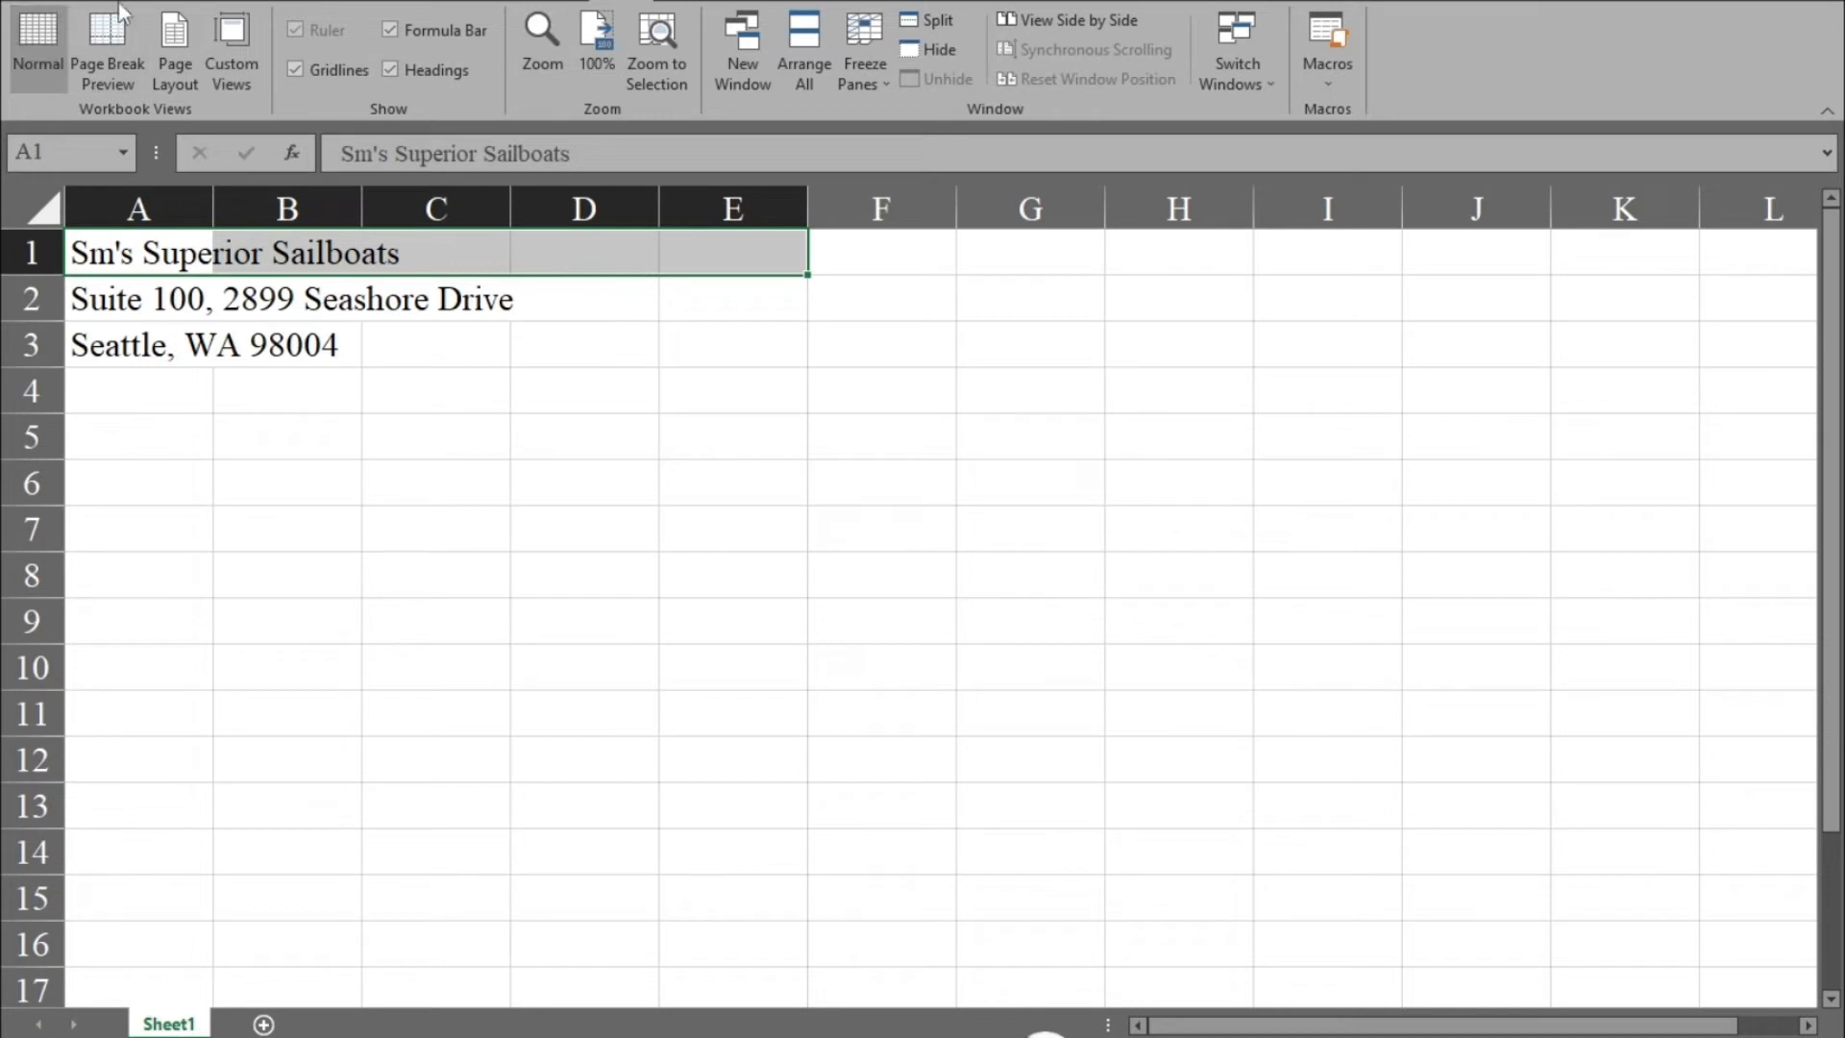
pyautogui.click(128, 2)
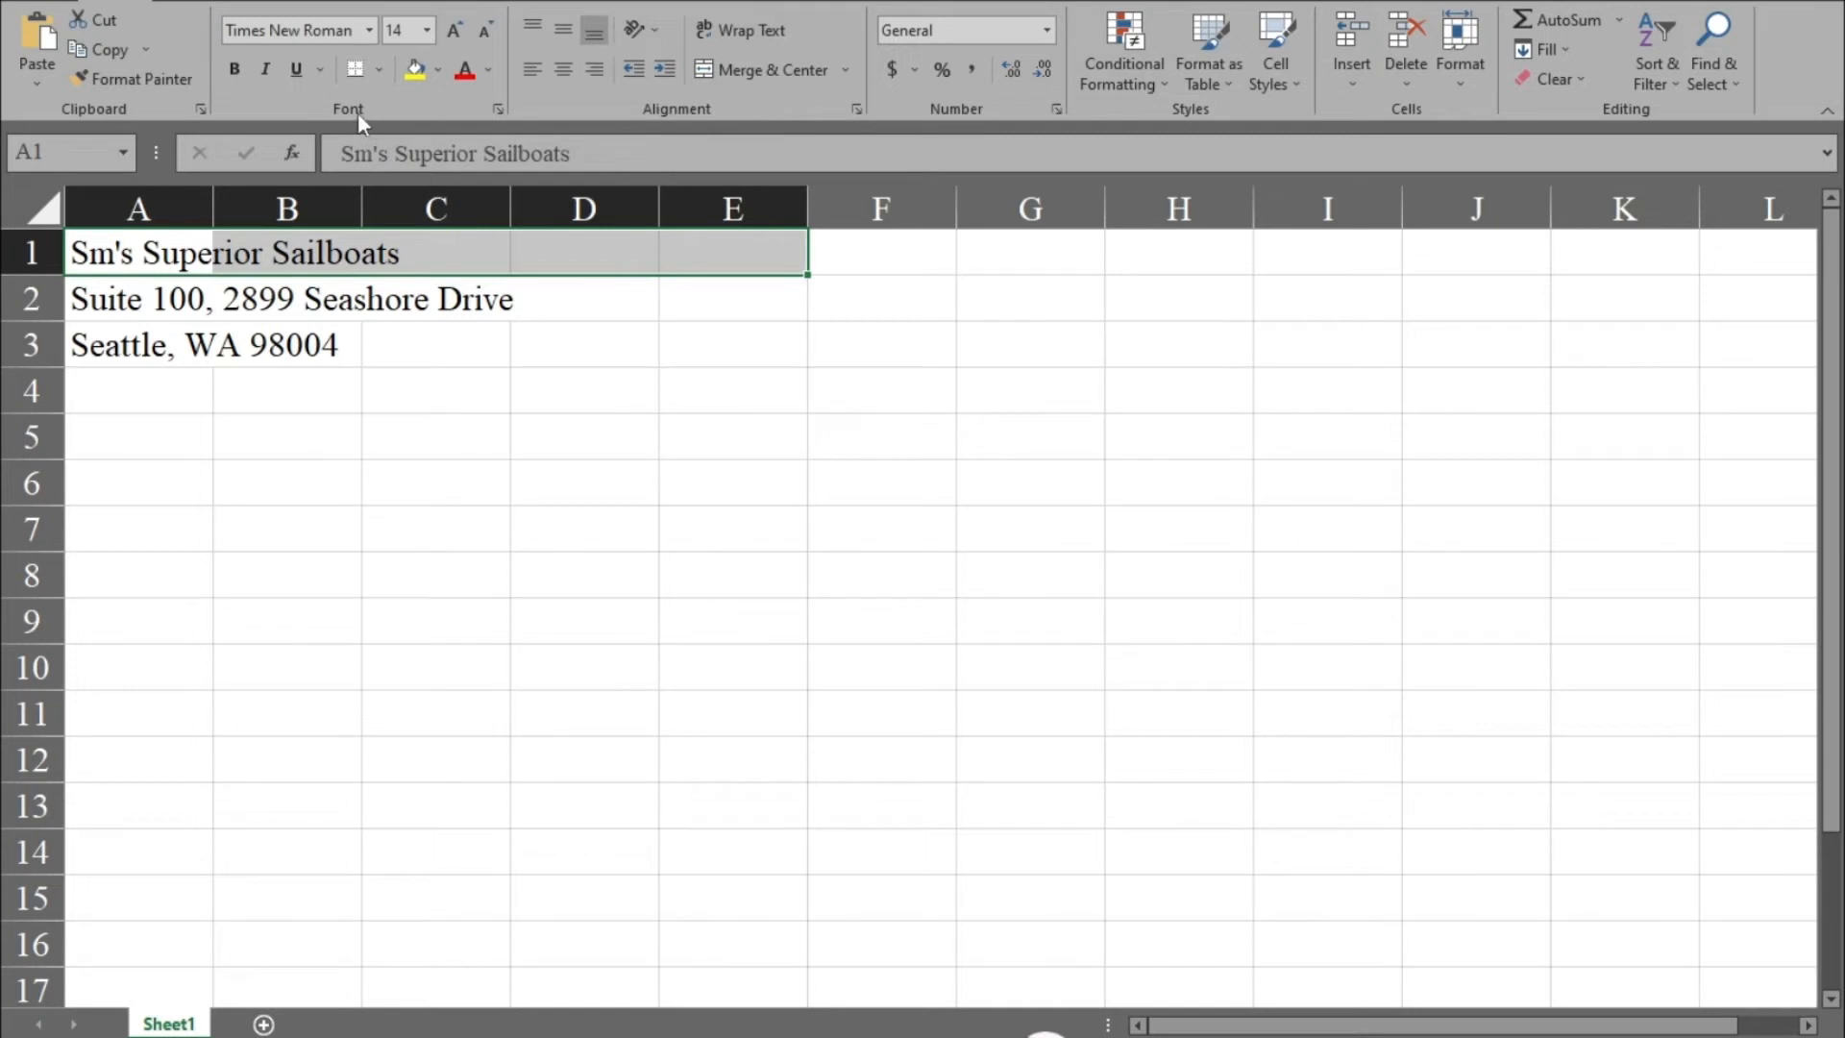
pyautogui.click(232, 75)
pyautogui.click(266, 70)
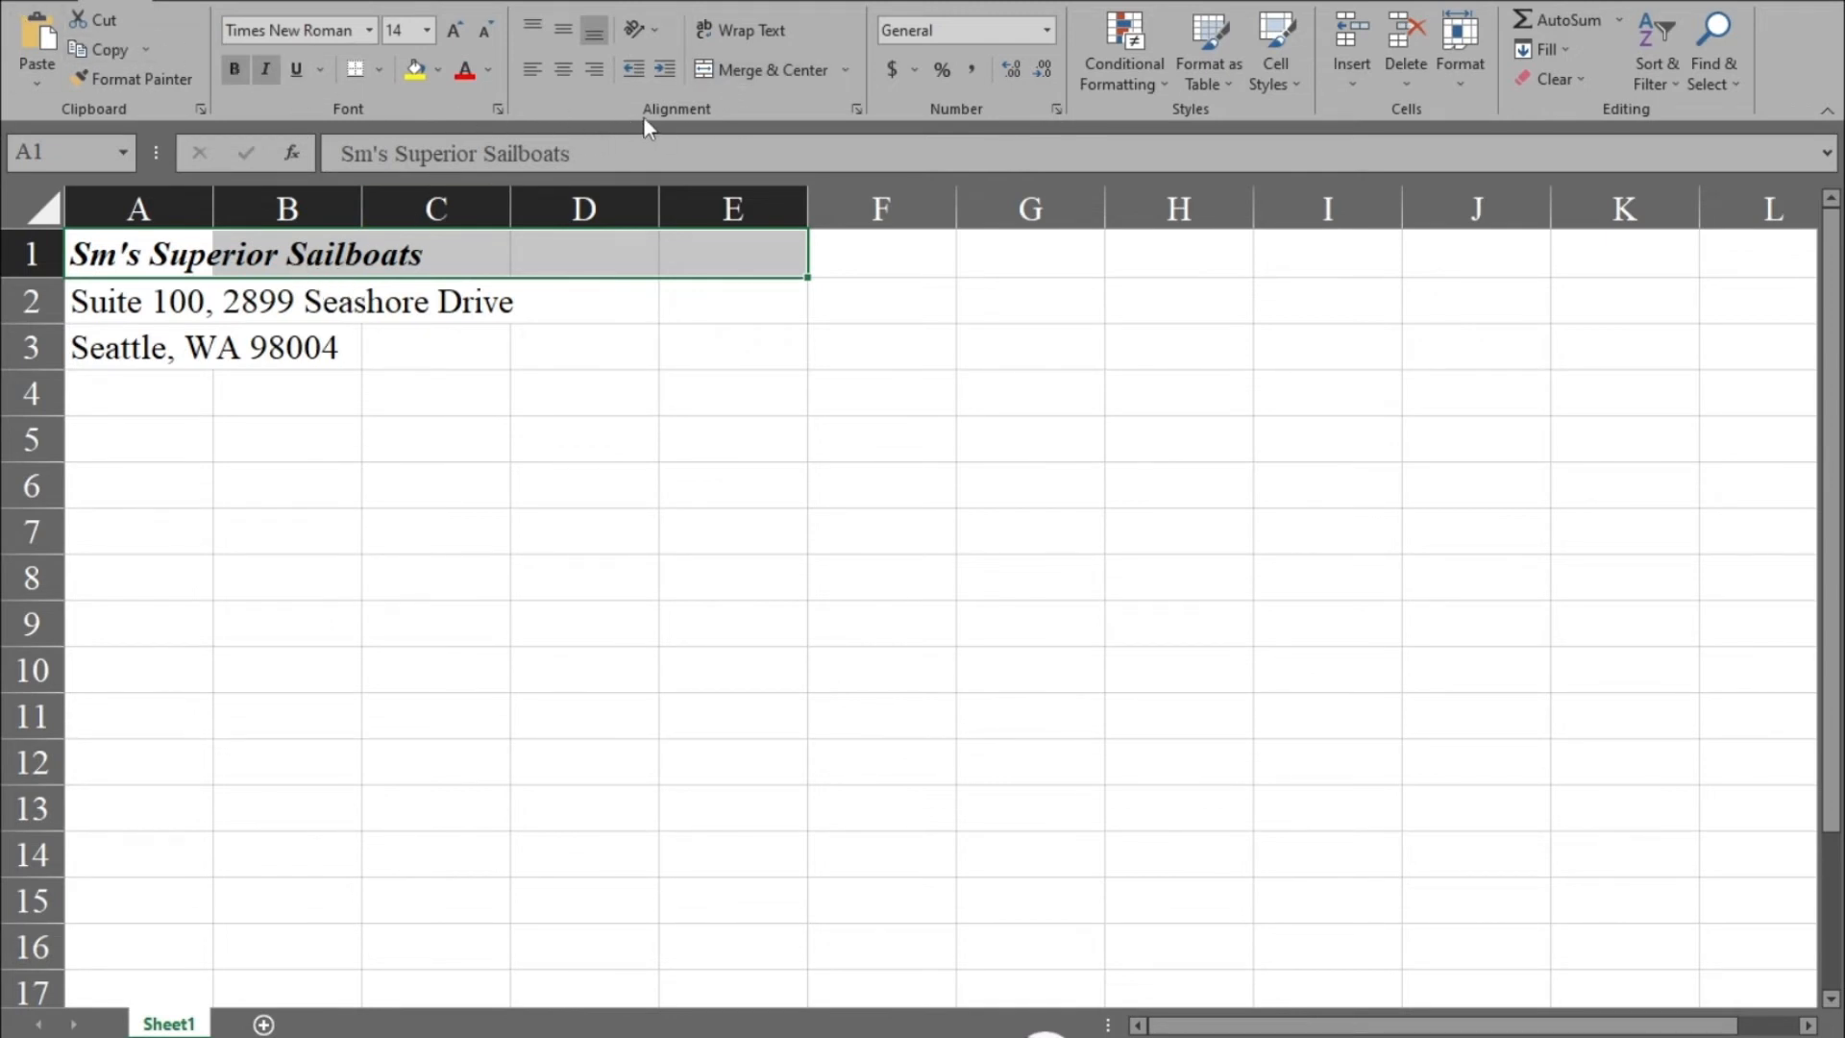
# Merge and center the heading across A1:E1 and set its font size to 15.
pyautogui.click(740, 69)
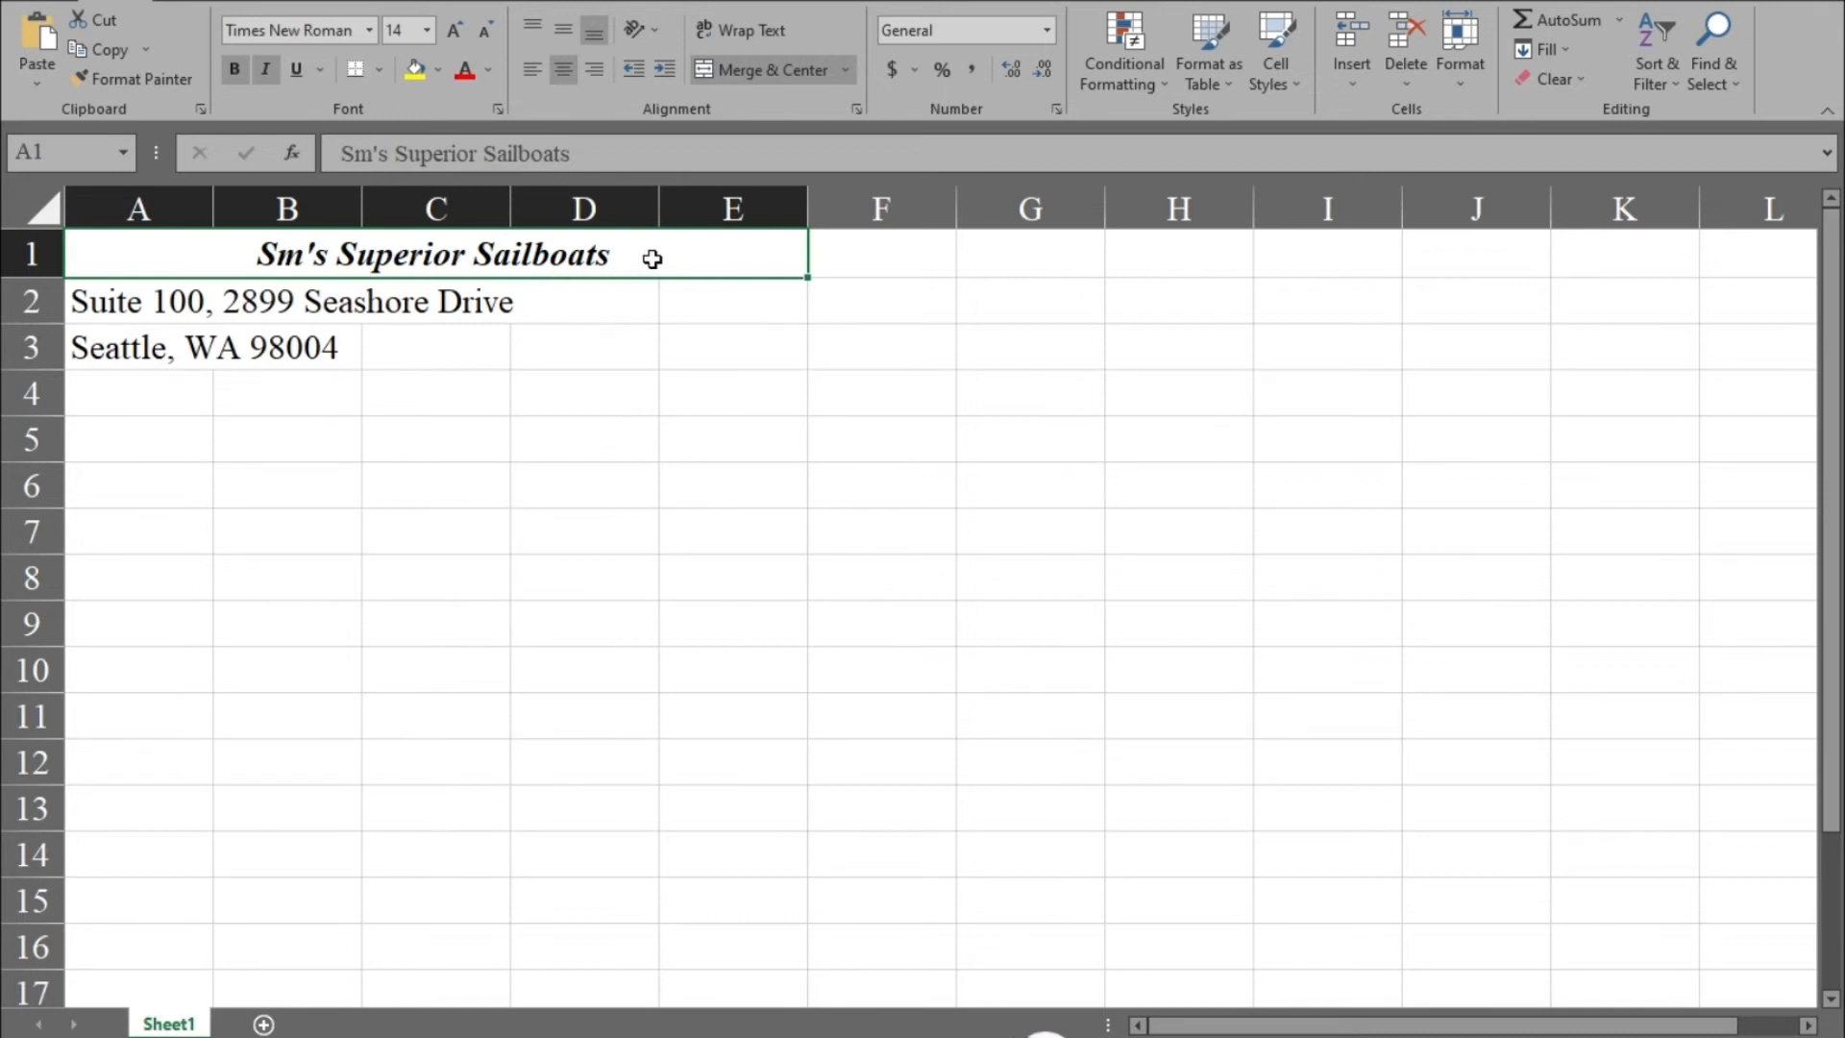
pyautogui.click(426, 29)
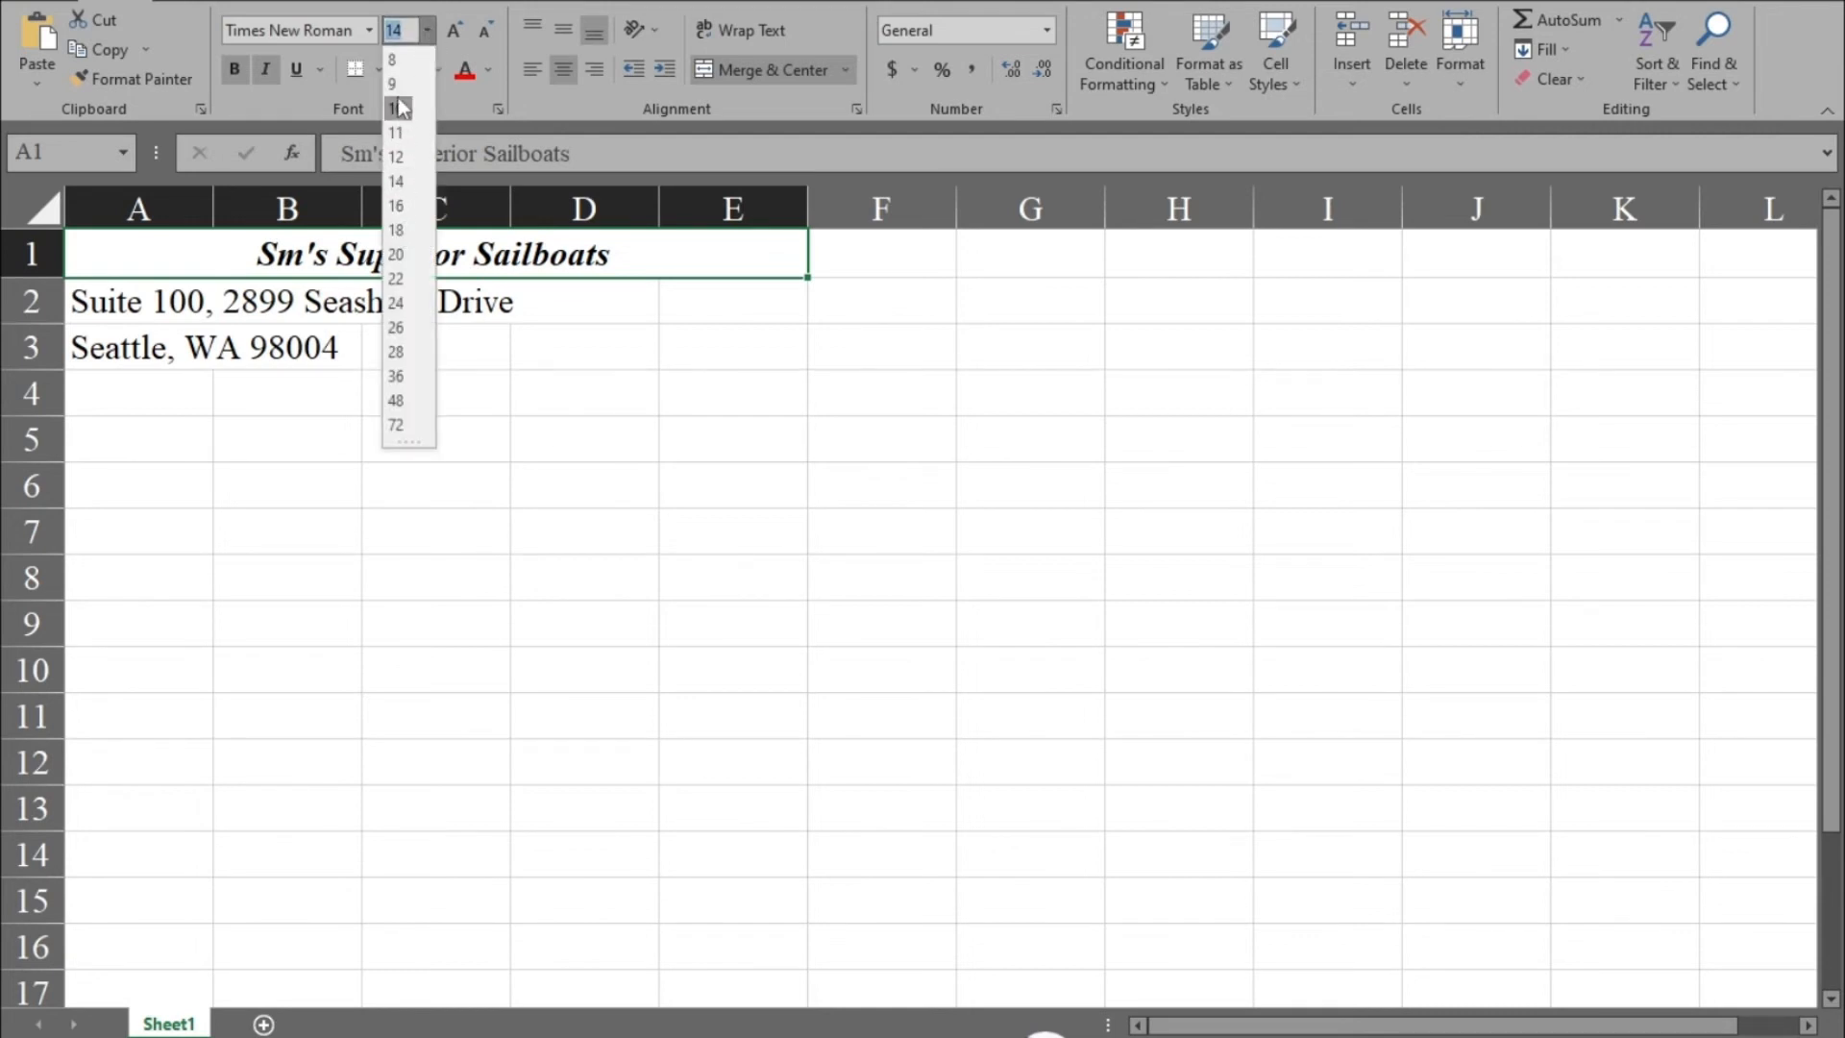
pyautogui.click(410, 31)
pyautogui.write('15')
pyautogui.press('Return')
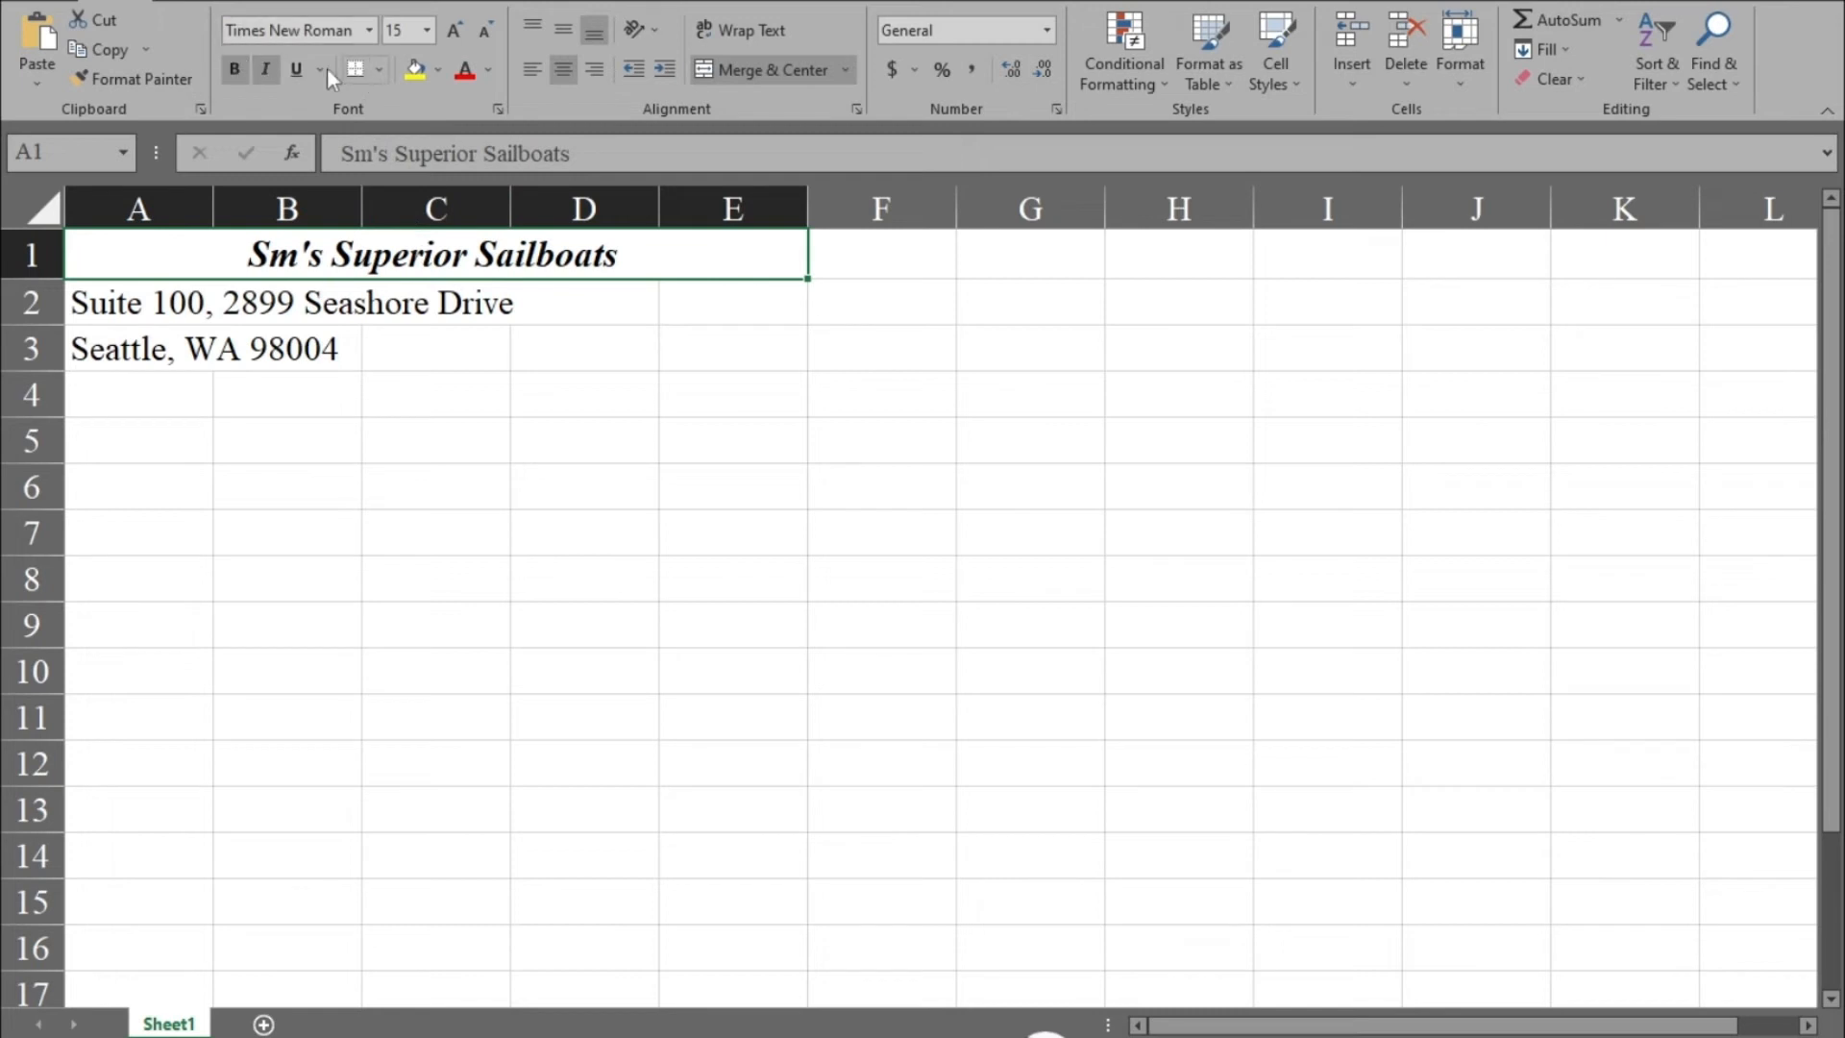
# Apply the Times New Roman font to the heading and select cell H11.
pyautogui.click(369, 29)
pyautogui.click(370, 31)
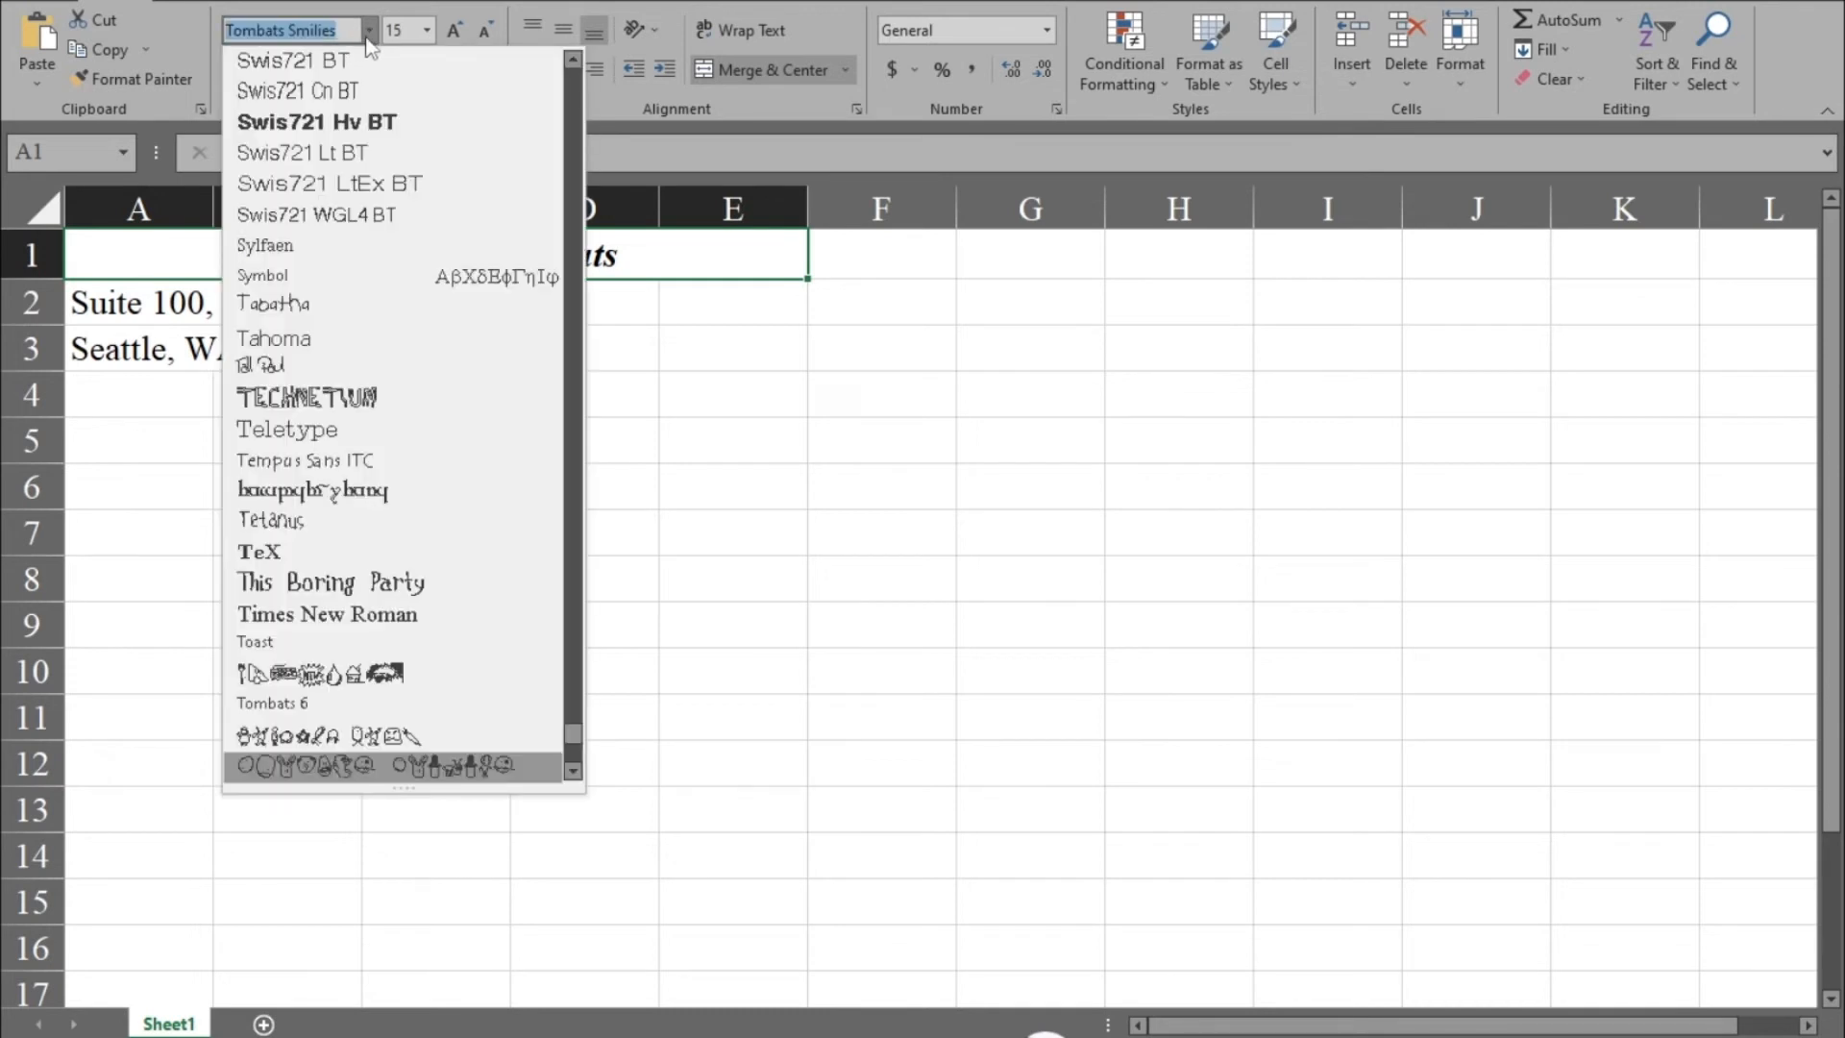
pyautogui.write('Times New Roman')
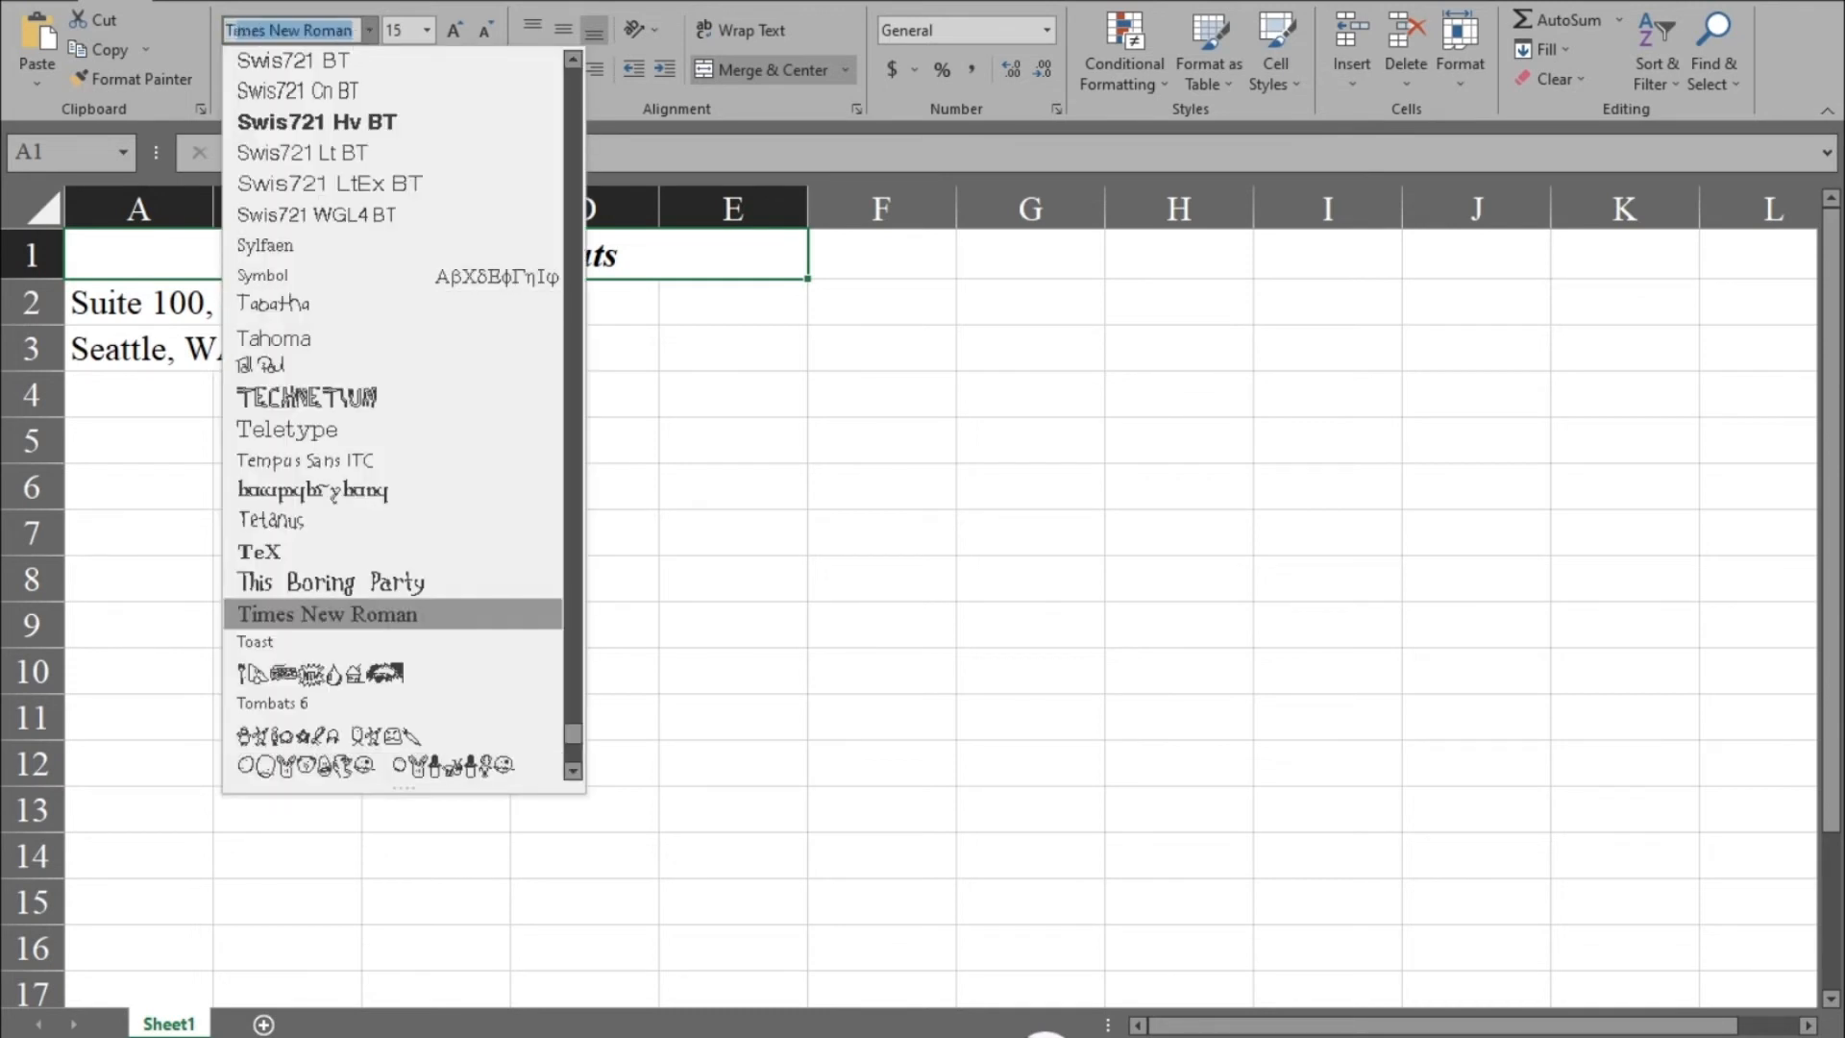
pyautogui.press('Return')
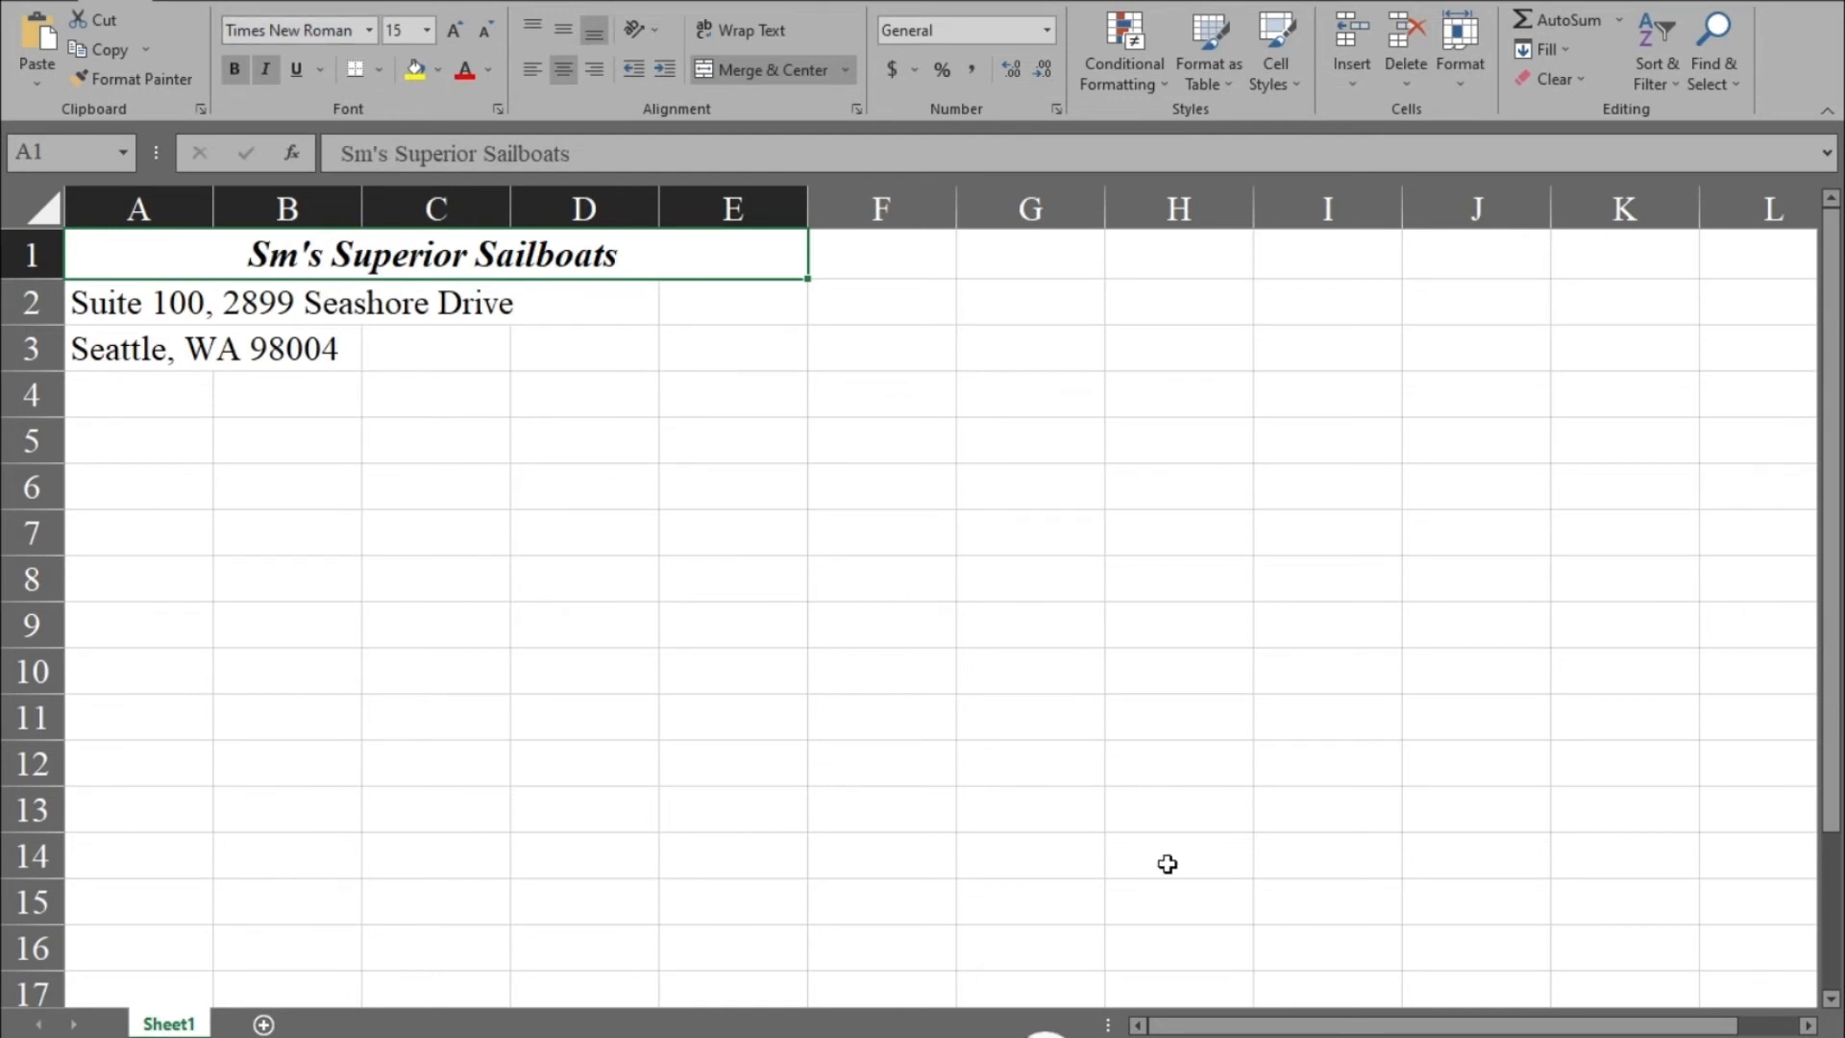
pyautogui.click(1188, 726)
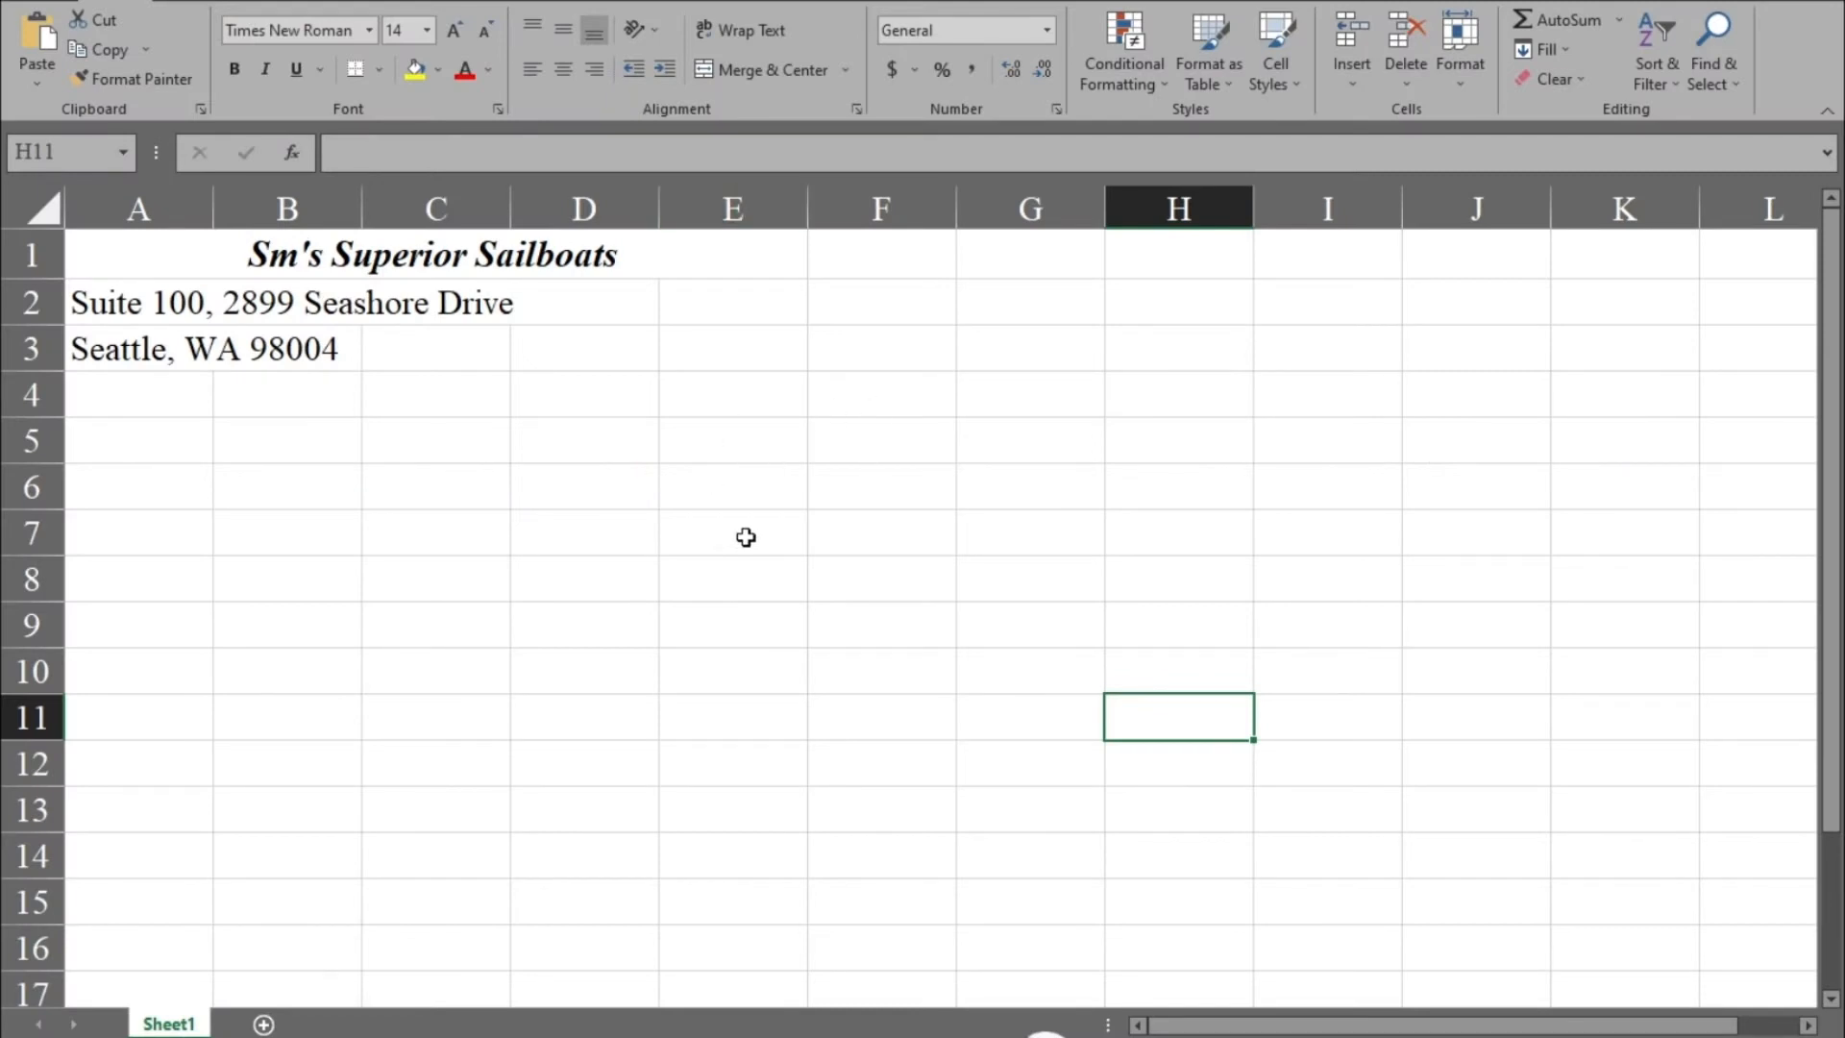
# Stop the macro recording.
pyautogui.click(653, 4)
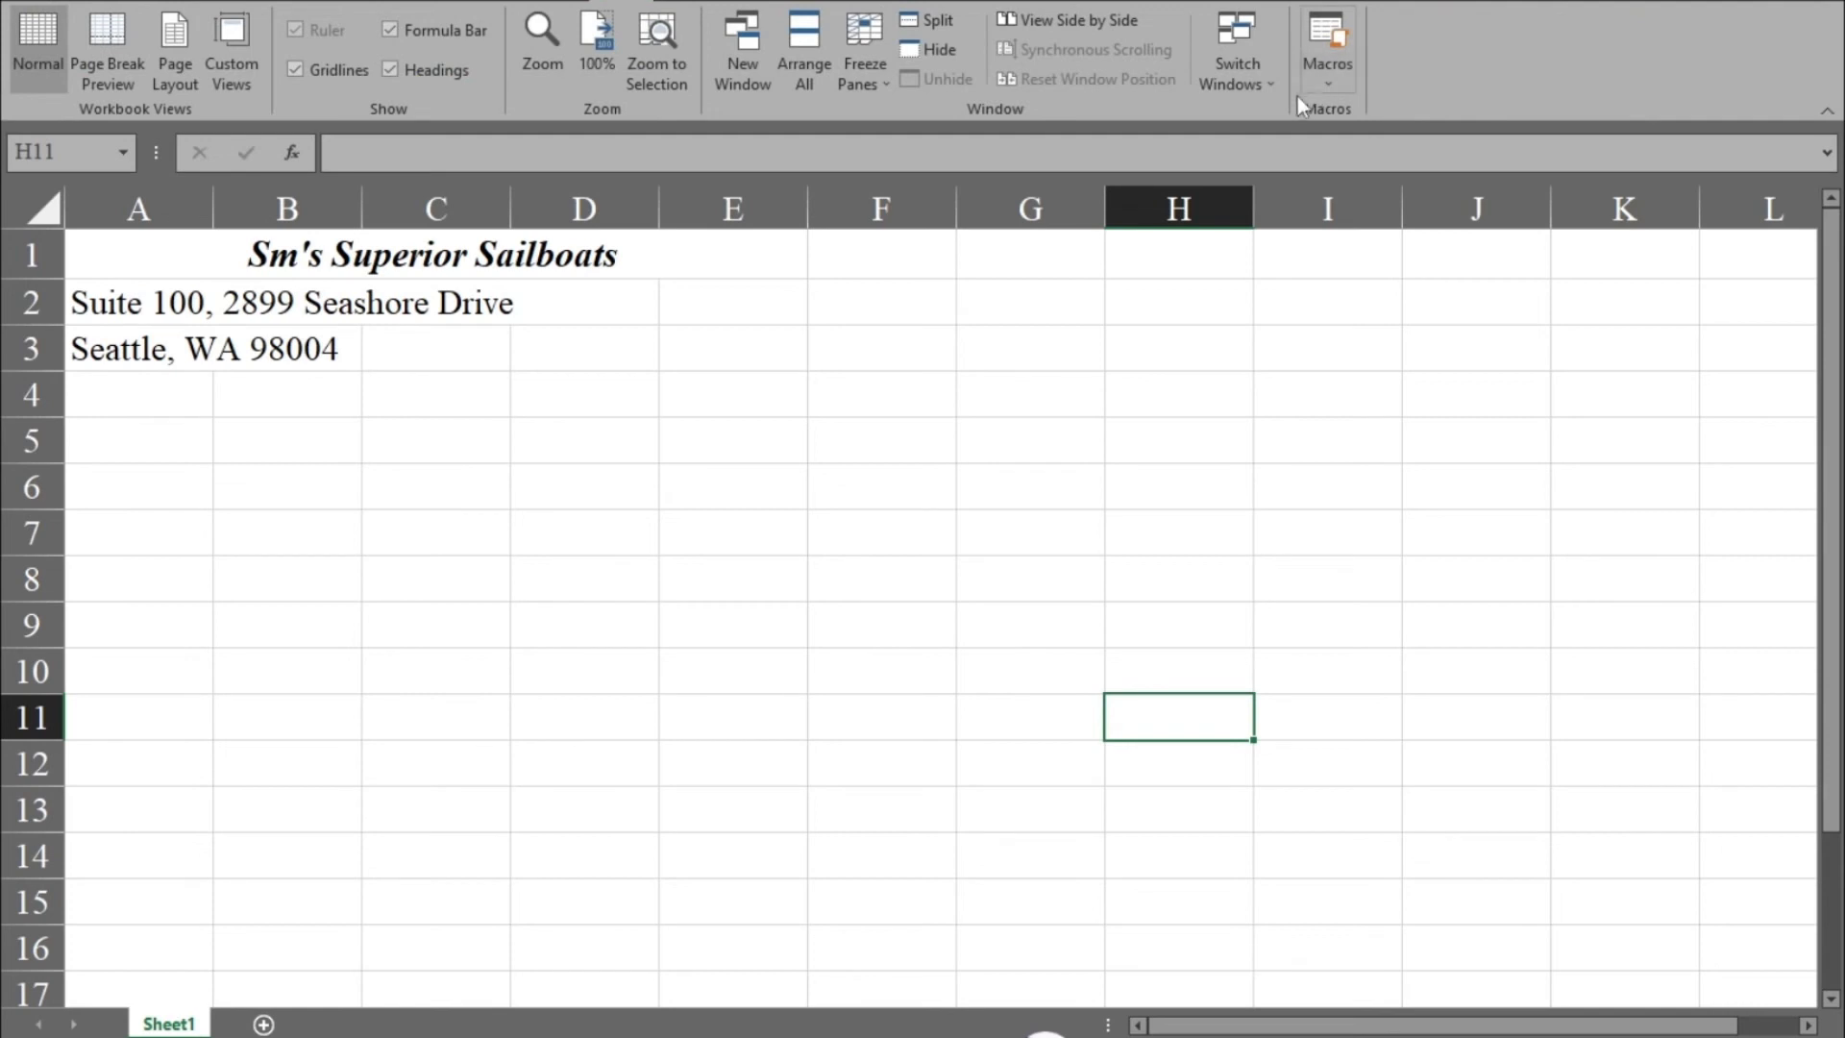
pyautogui.click(1329, 87)
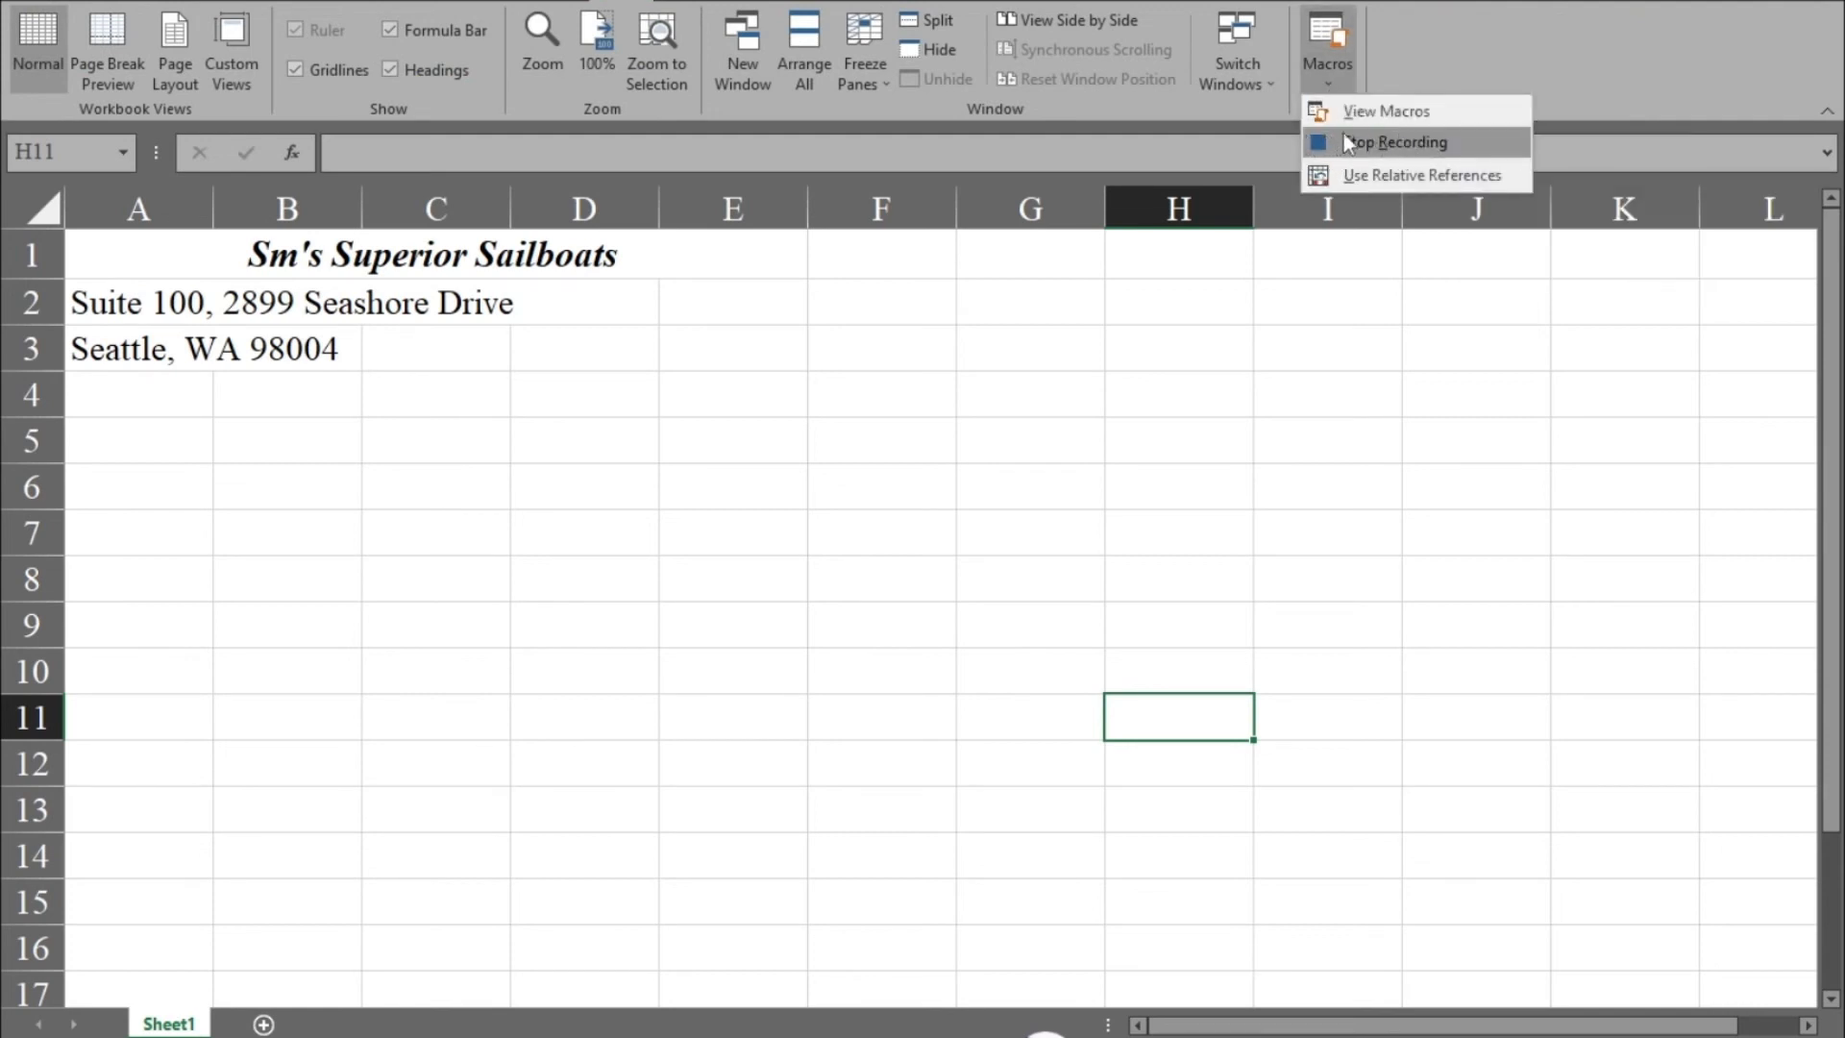
pyautogui.click(1415, 38)
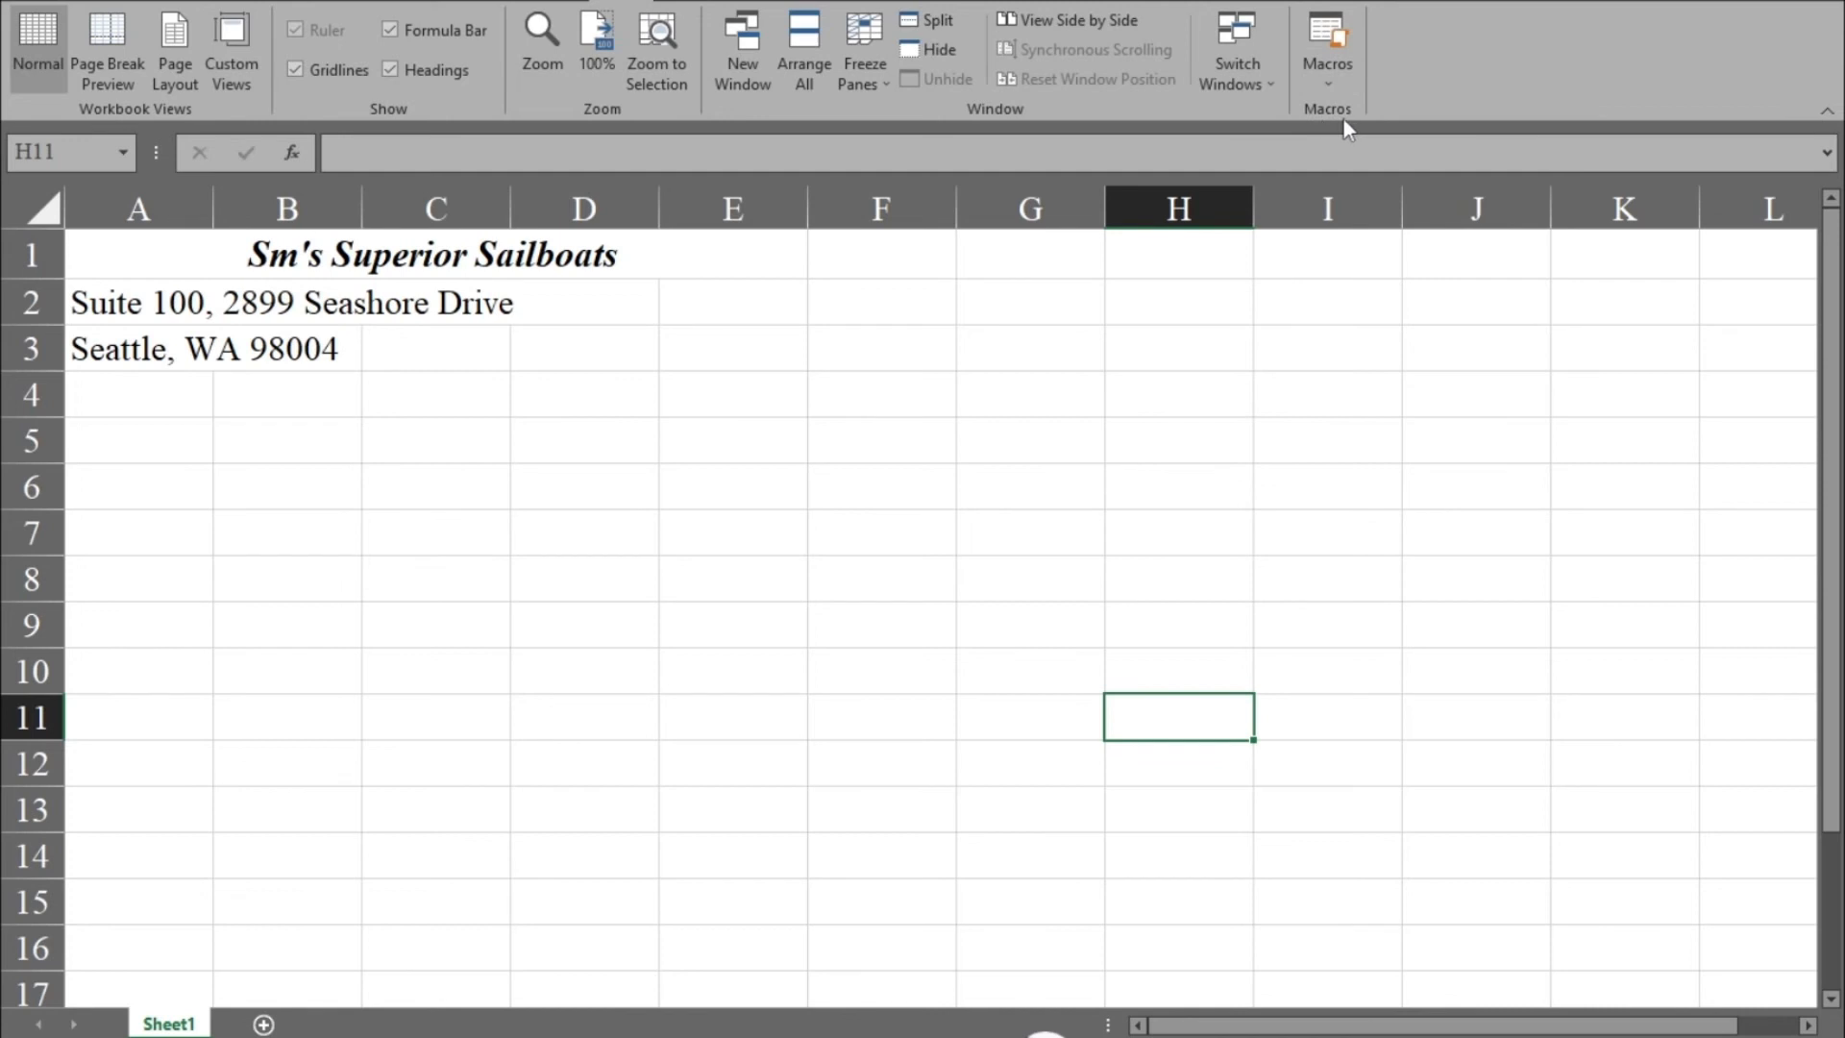
pyautogui.click(1331, 84)
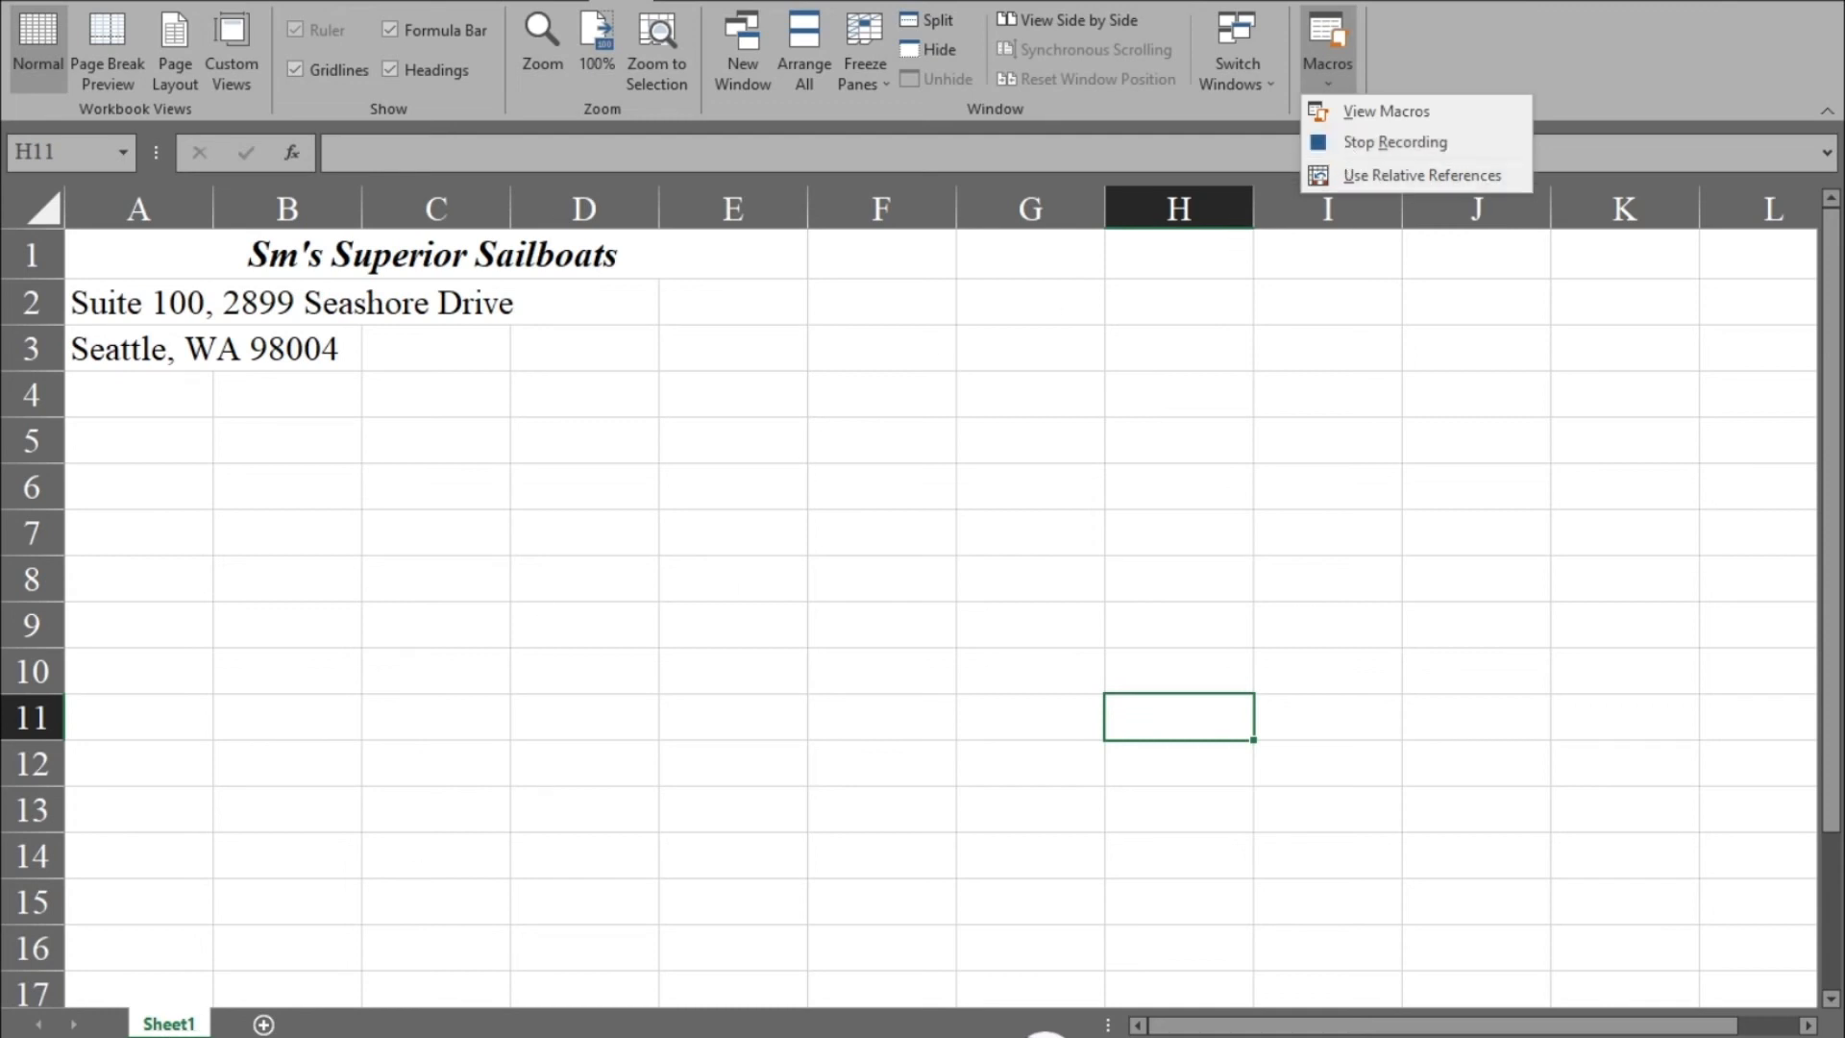
pyautogui.press('Escape')
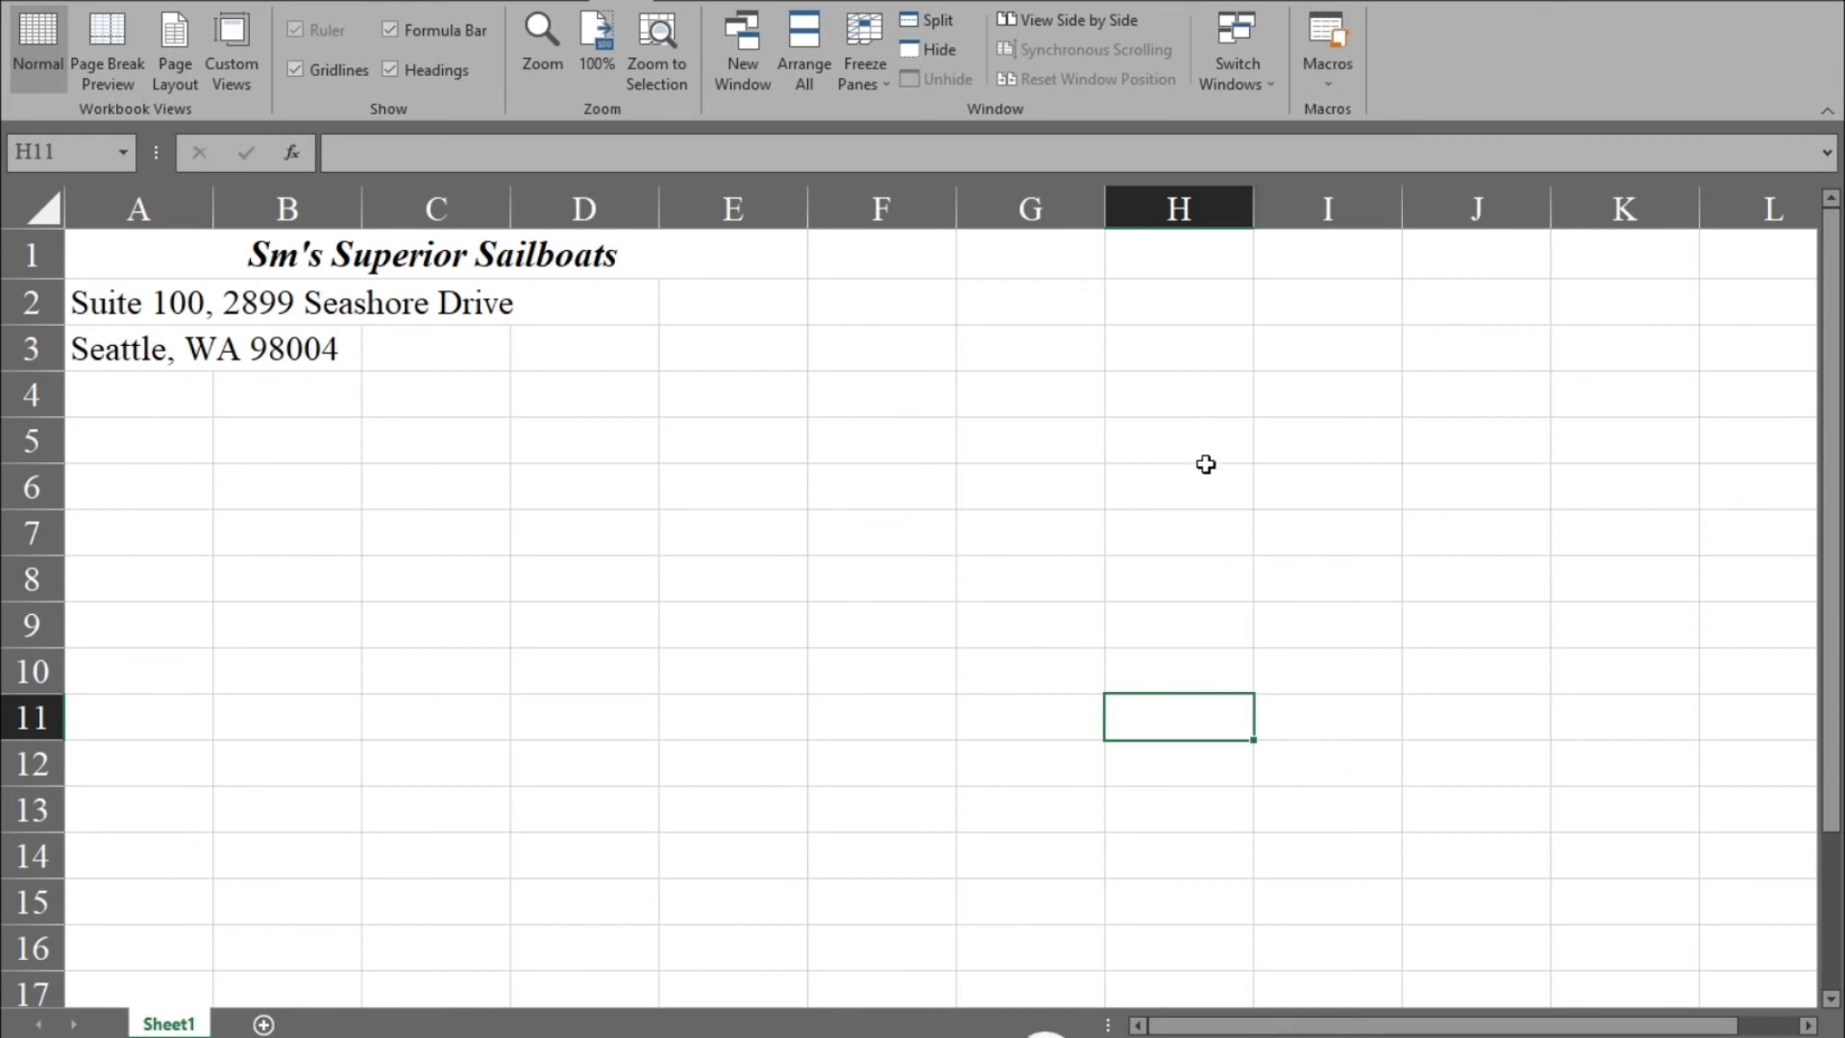
pyautogui.click(1324, 96)
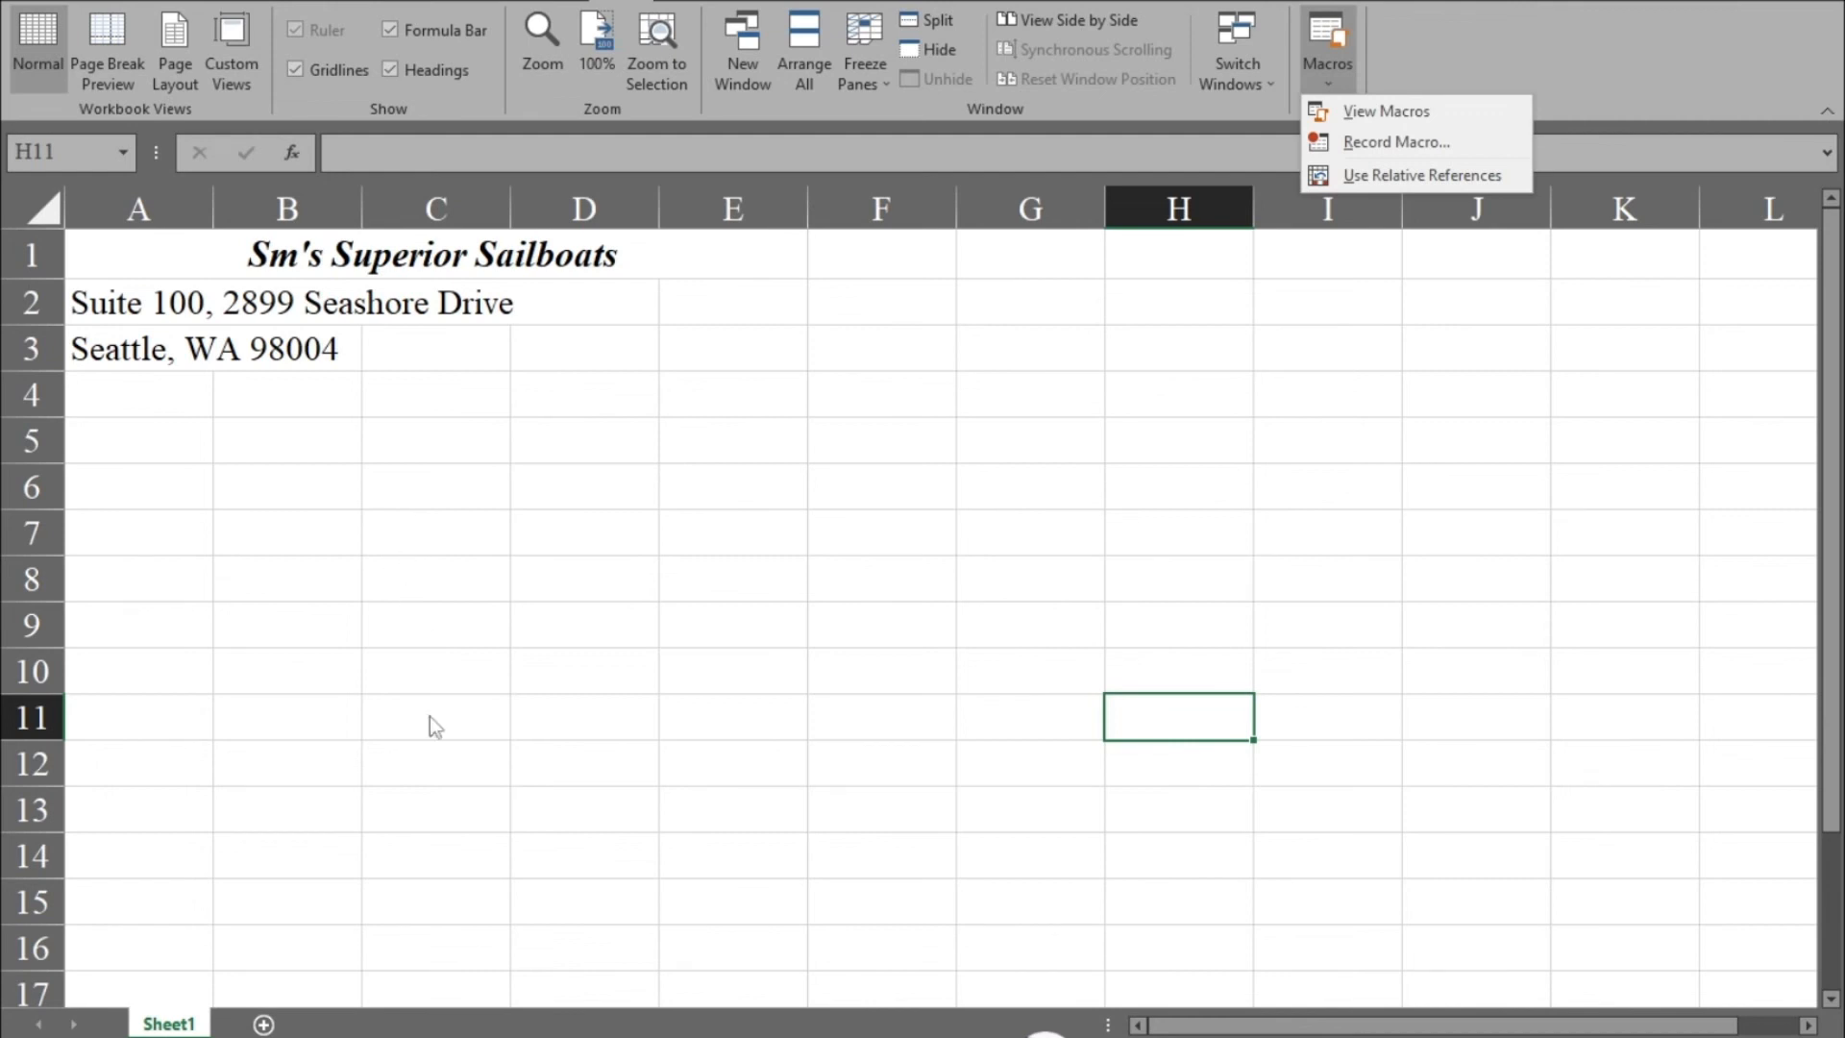
# Add a new worksheet and run the PRINCECOS_T macro on it.
pyautogui.click(268, 1028)
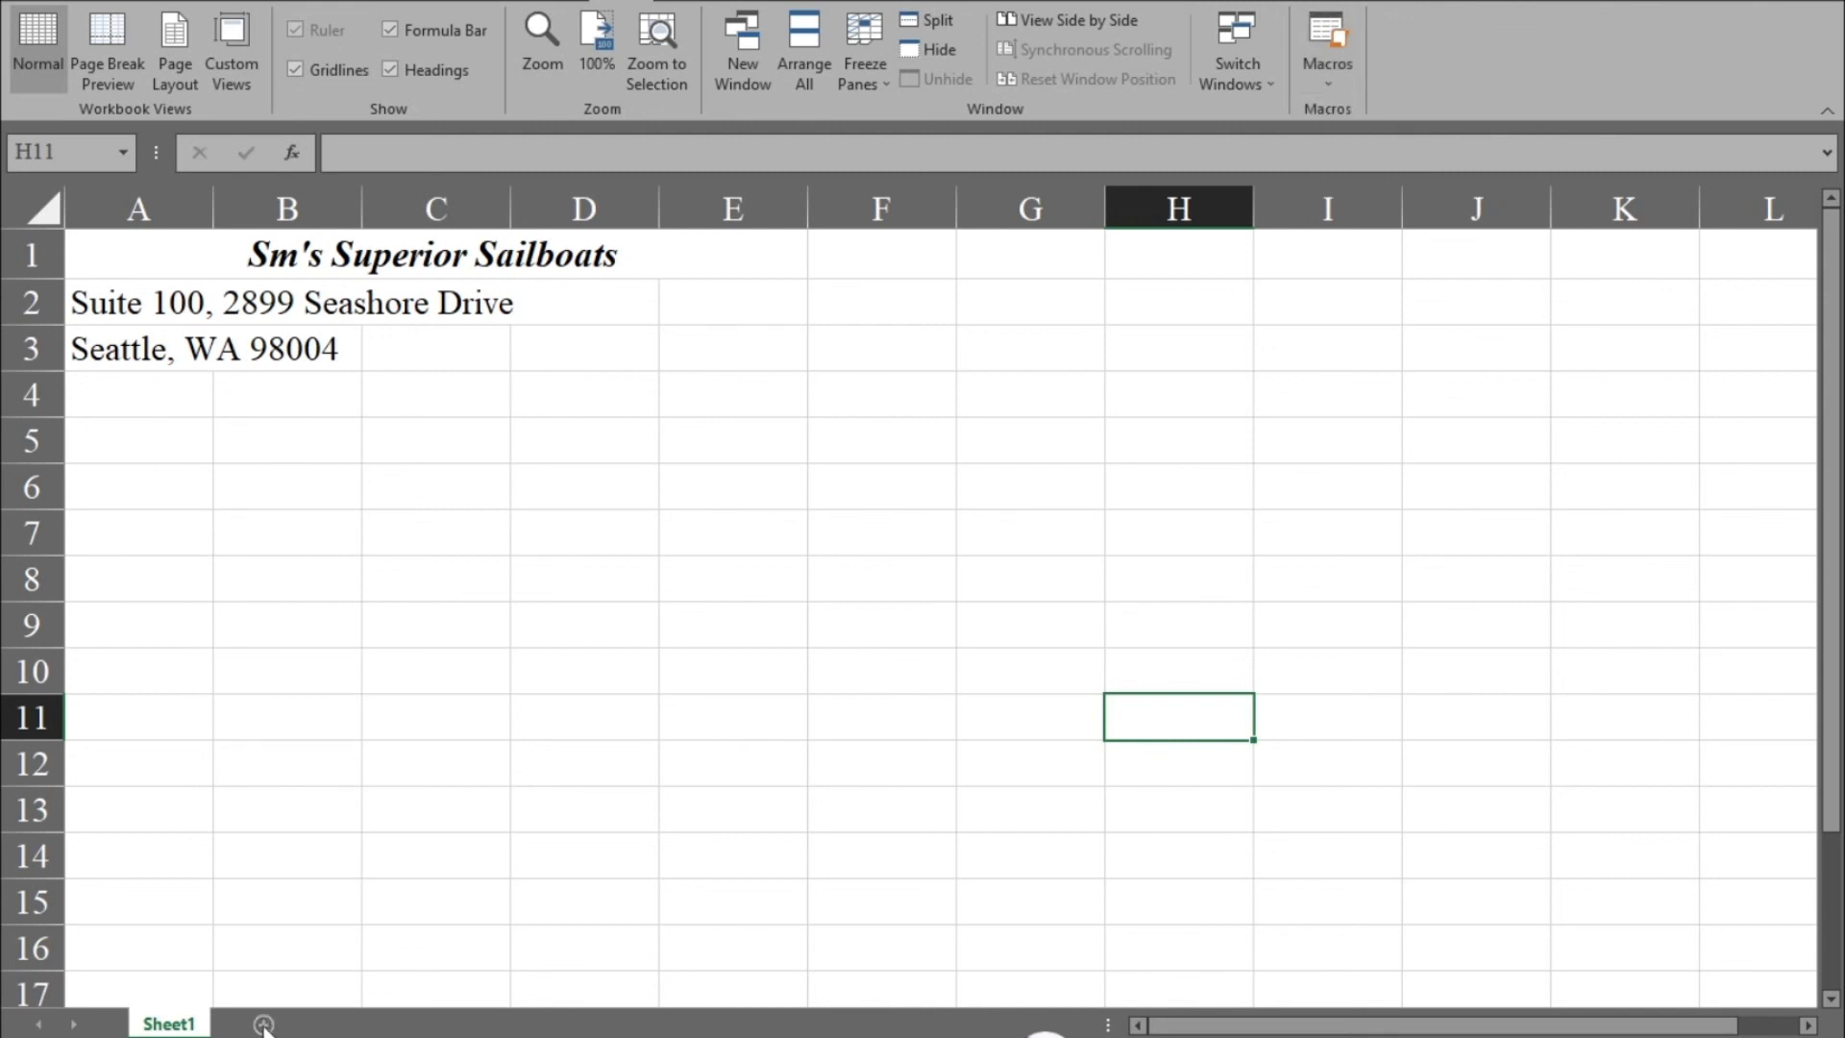
pyautogui.click(264, 1027)
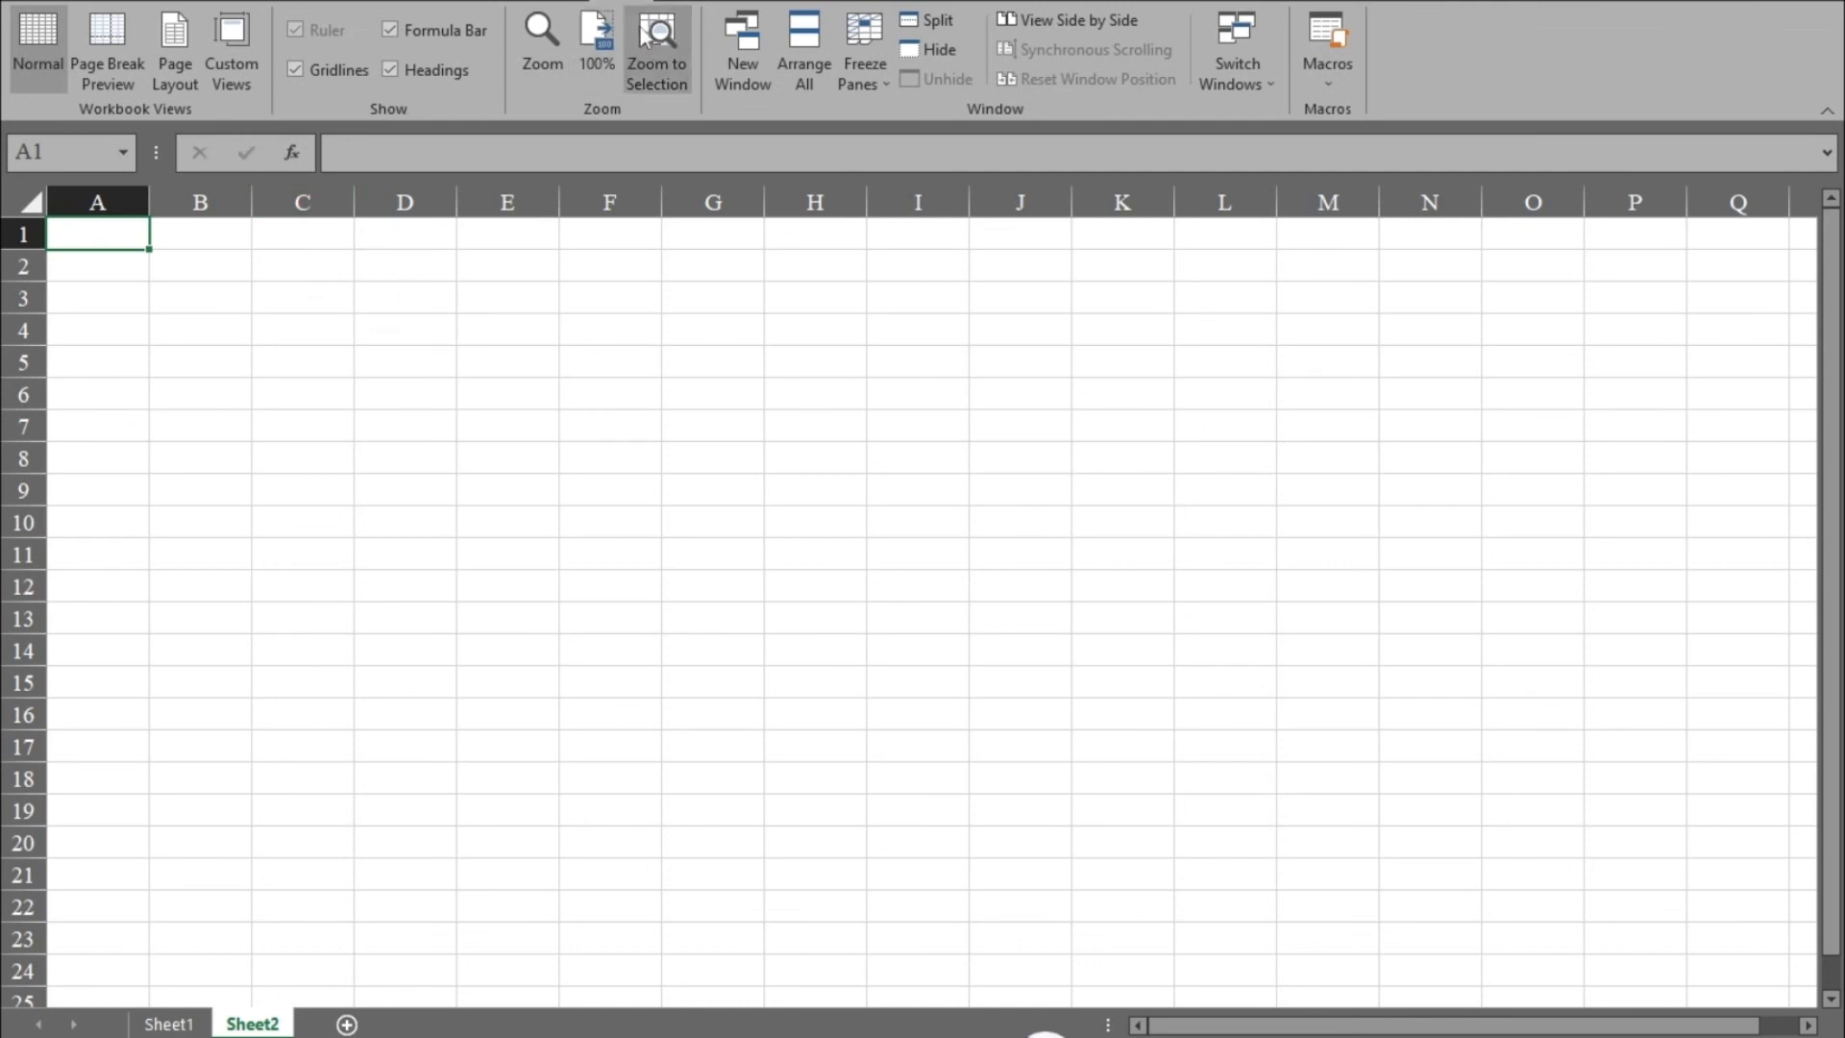
pyautogui.click(1334, 91)
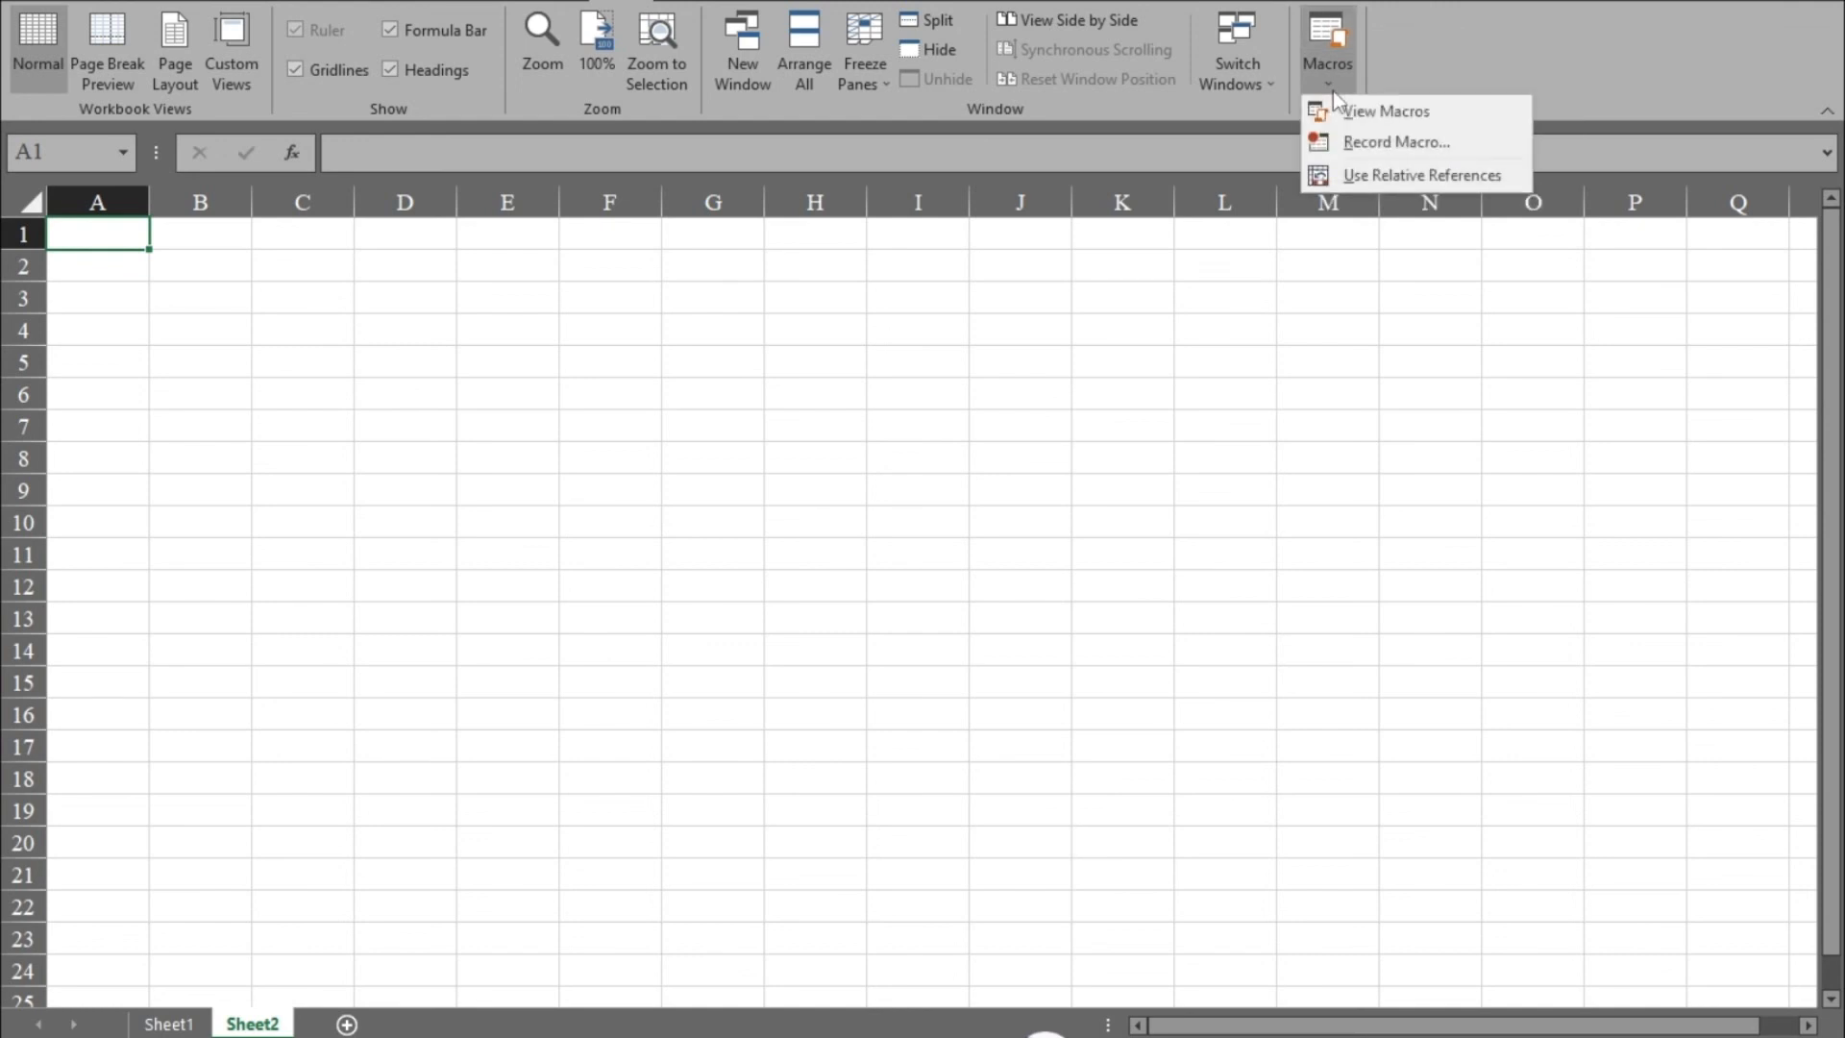
pyautogui.click(1401, 117)
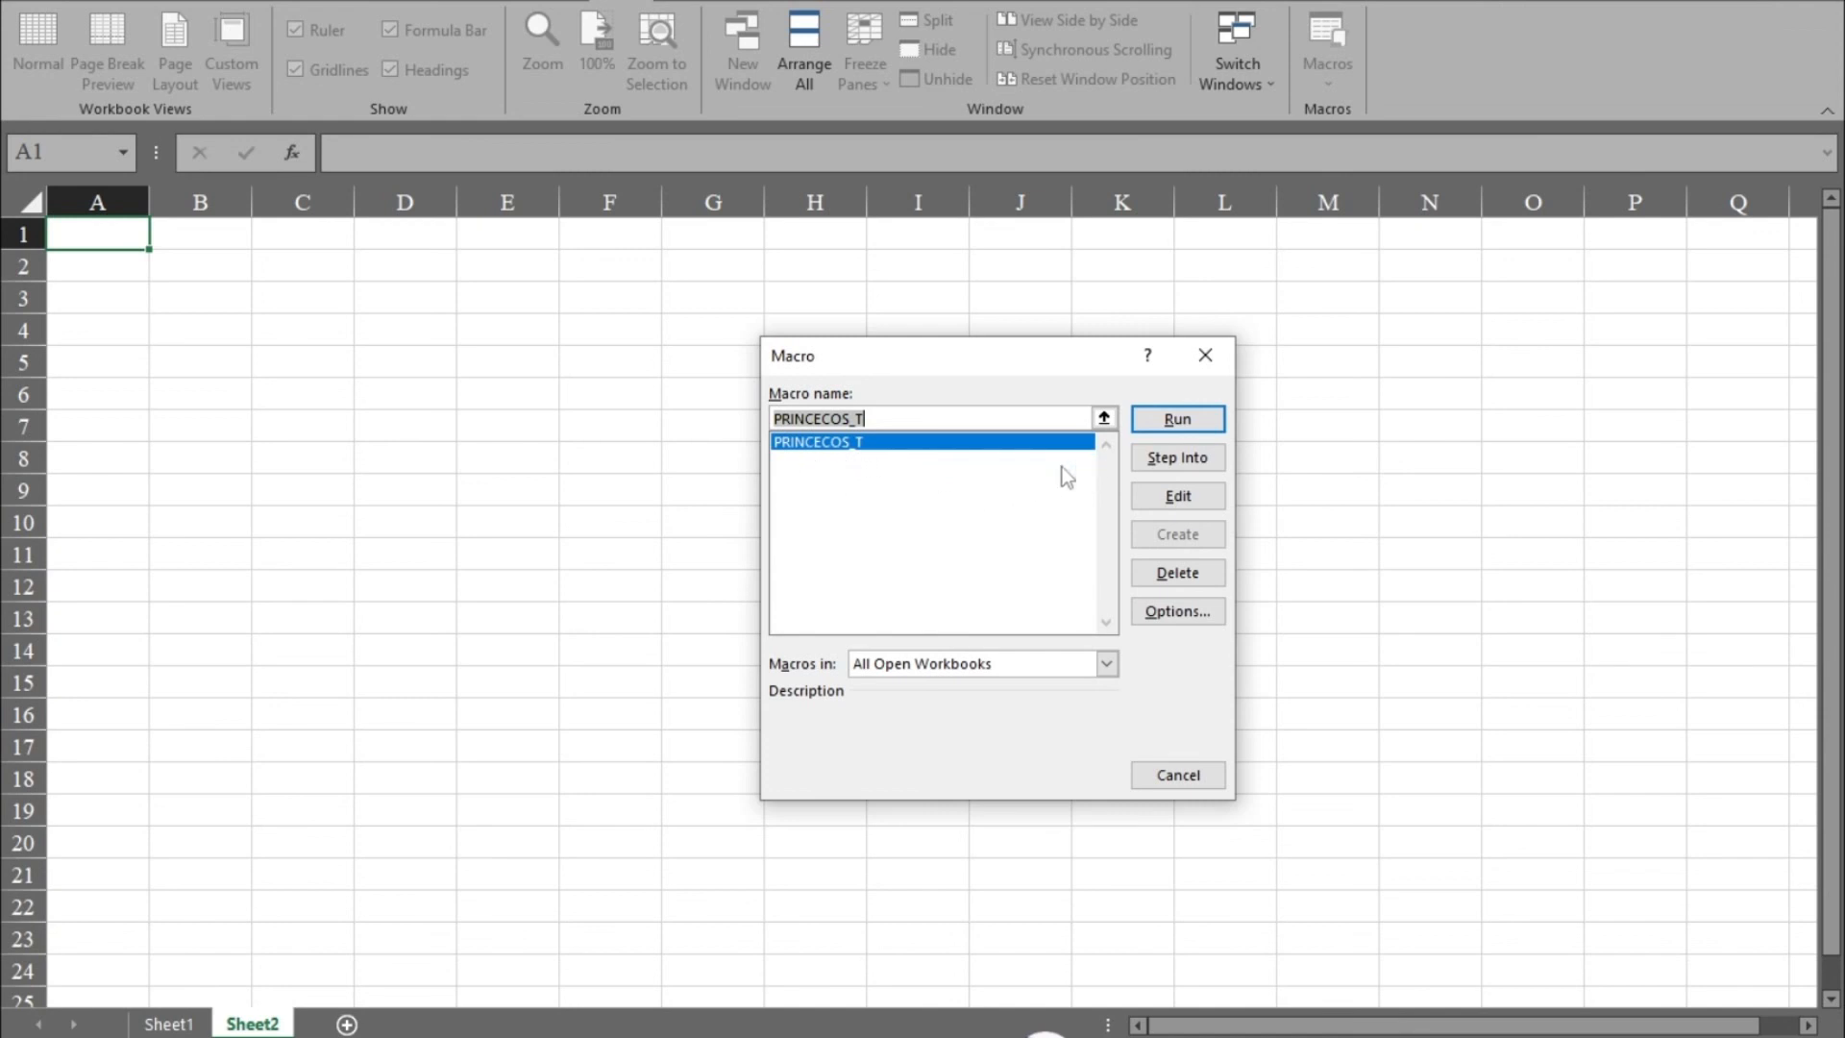
pyautogui.click(1177, 419)
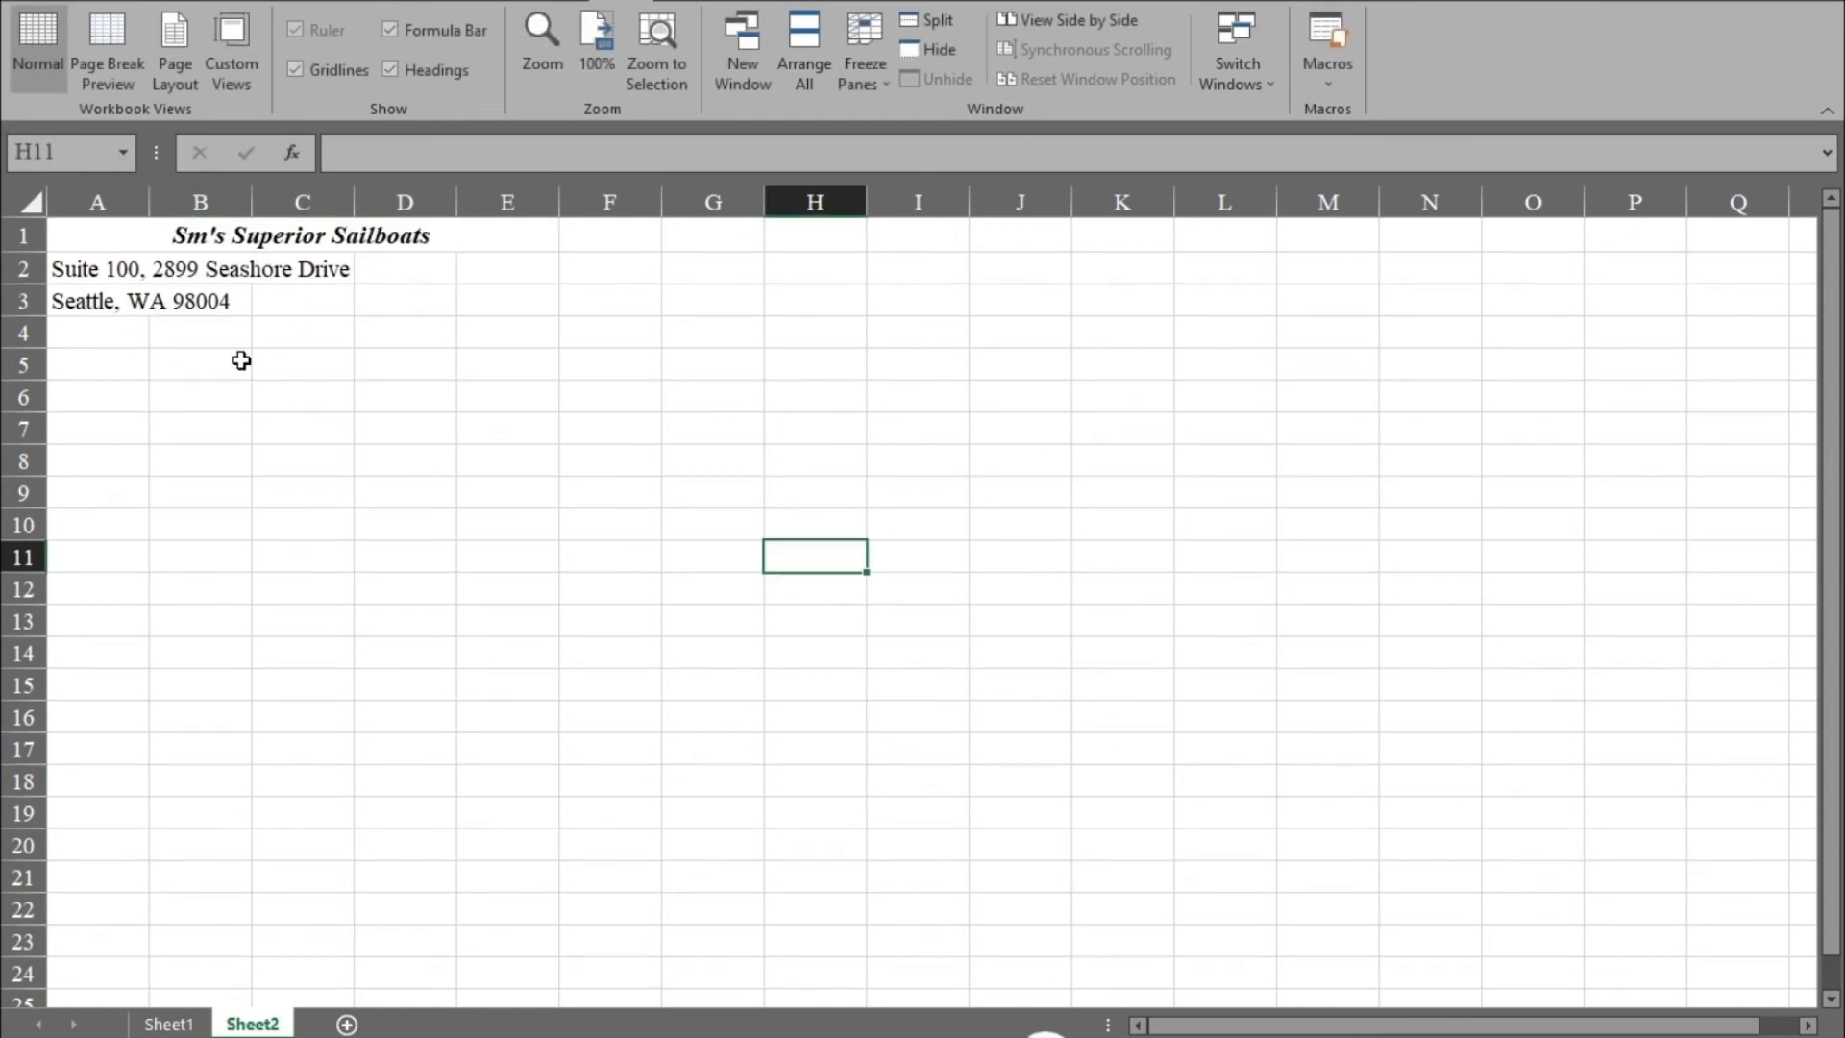
# Compare Sheet1 with the macro output on Sheet2.
pyautogui.click(190, 1025)
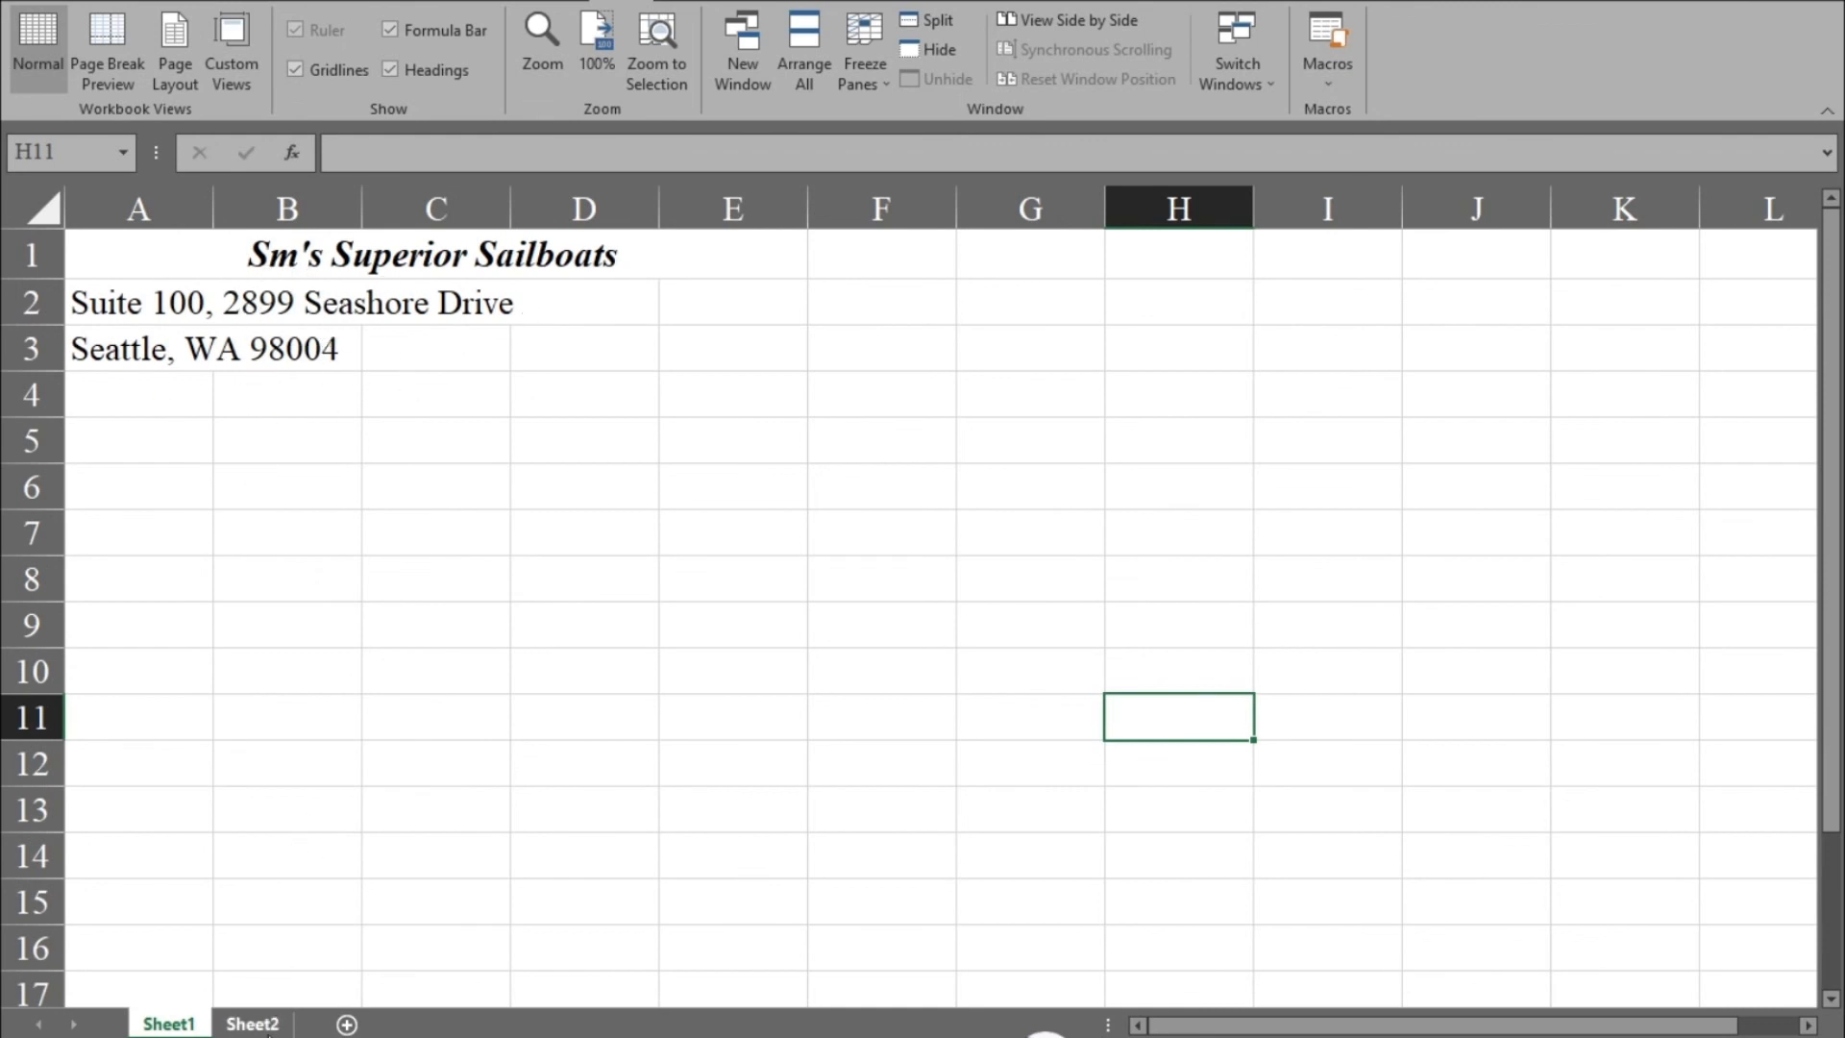
pyautogui.click(259, 1026)
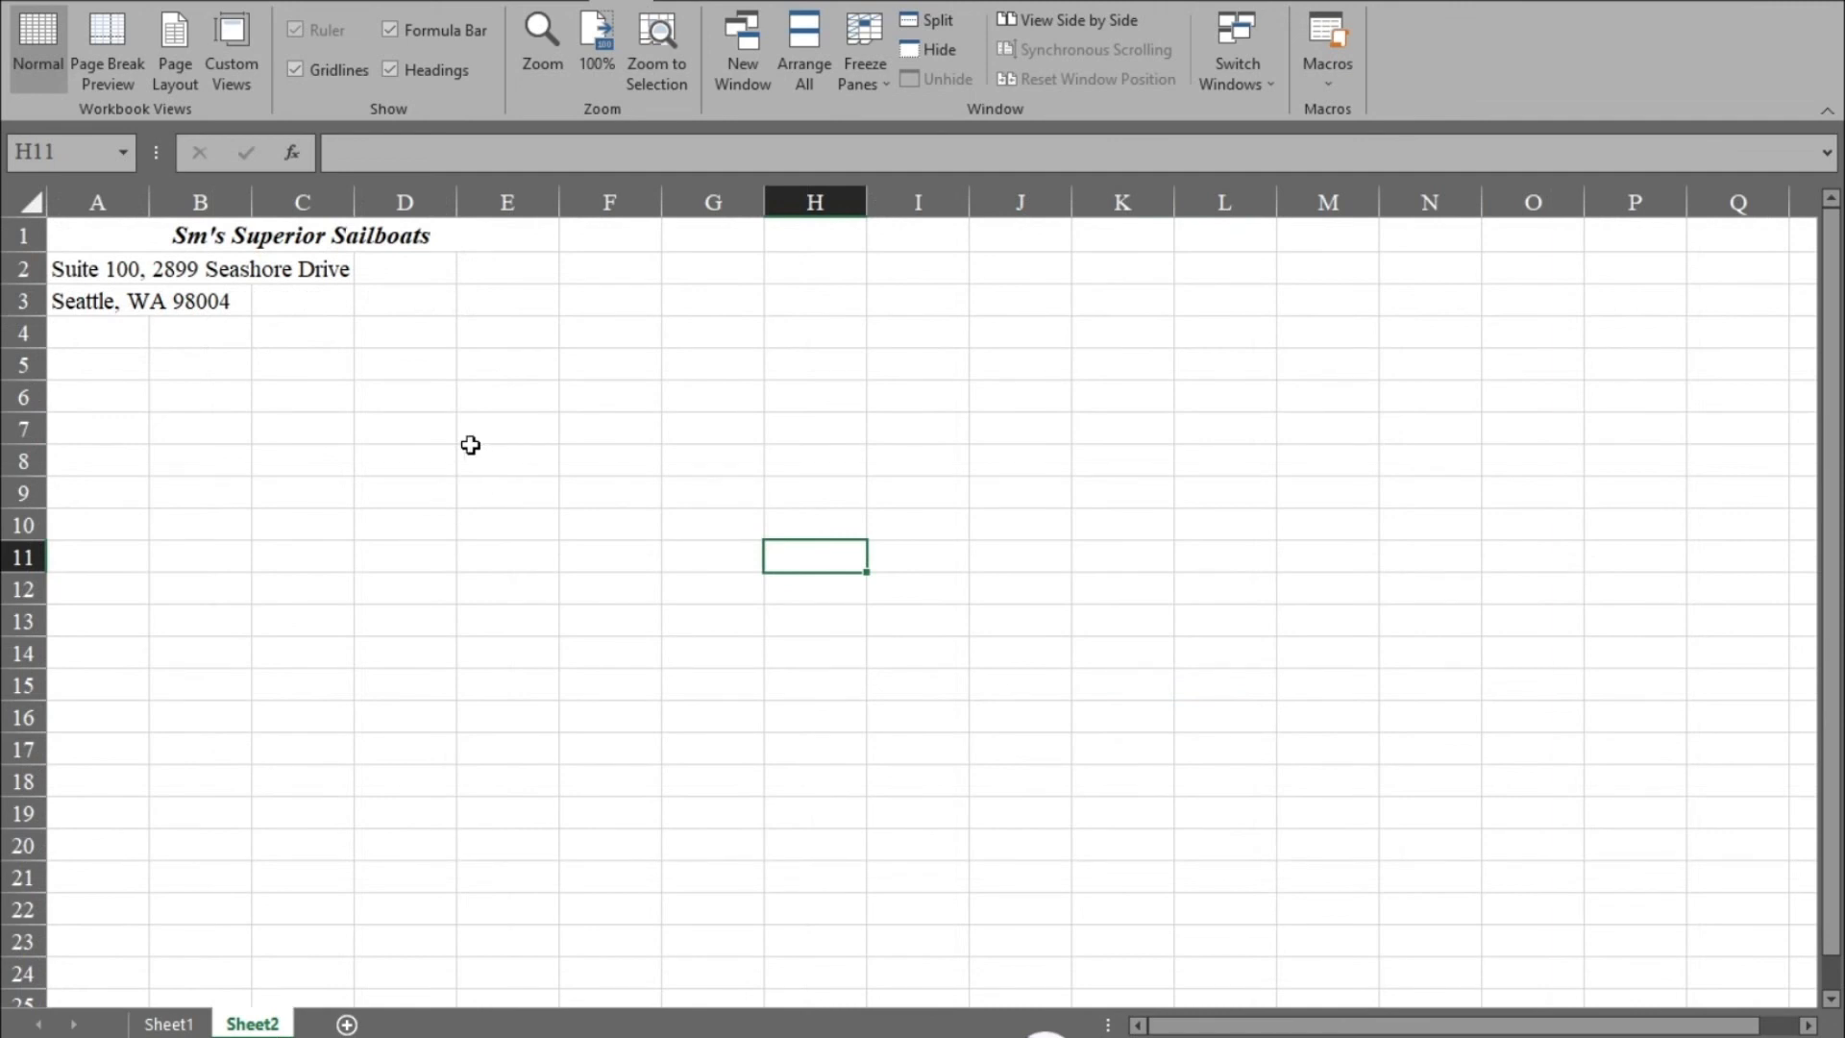